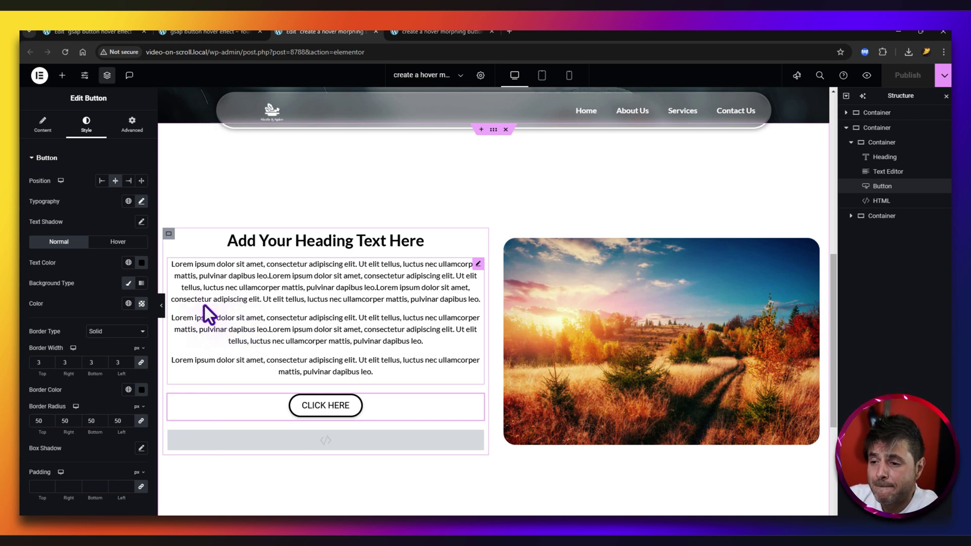
Step: Inspect the Click Here button's hover style settings and look over the finished hover effect on the page
{"action": "left_click", "coordinate": [109, 245]}
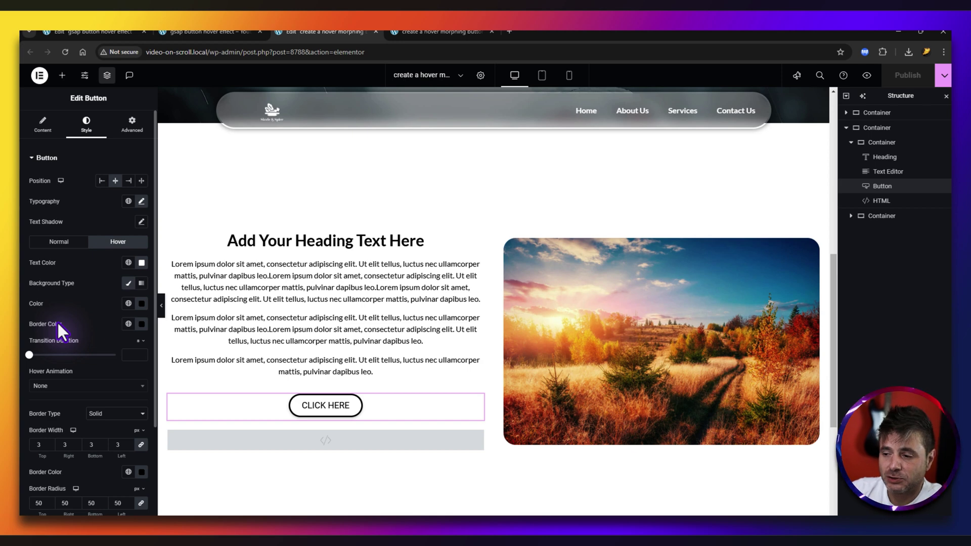
{"action": "left_click", "coordinate": [406, 31]}
{"action": "scroll", "coordinate": [248, 258], "scroll_direction": "down", "scroll_amount": 5}
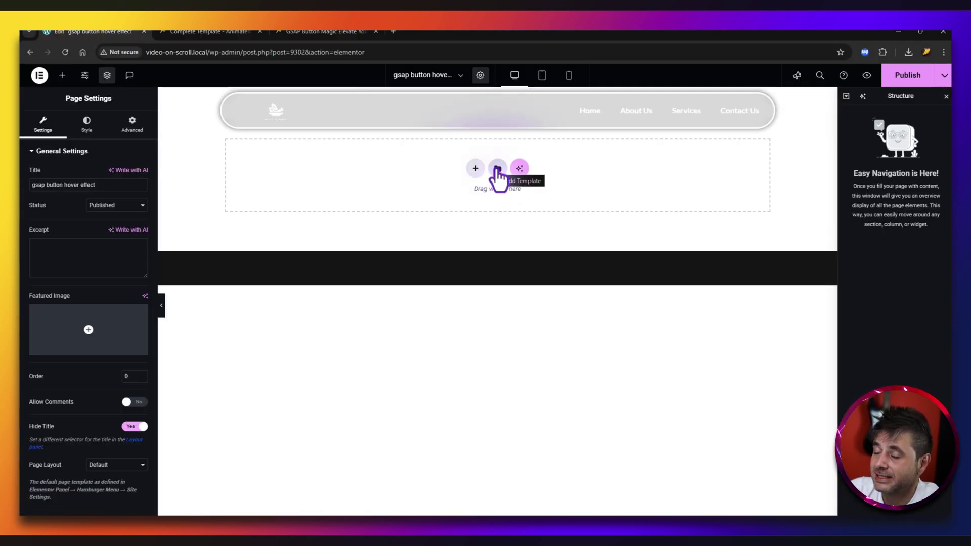
Step: Import the Animated GSAP Button Hover Effect JSON file from the Downloads folder into the template library
{"action": "left_click", "coordinate": [498, 169]}
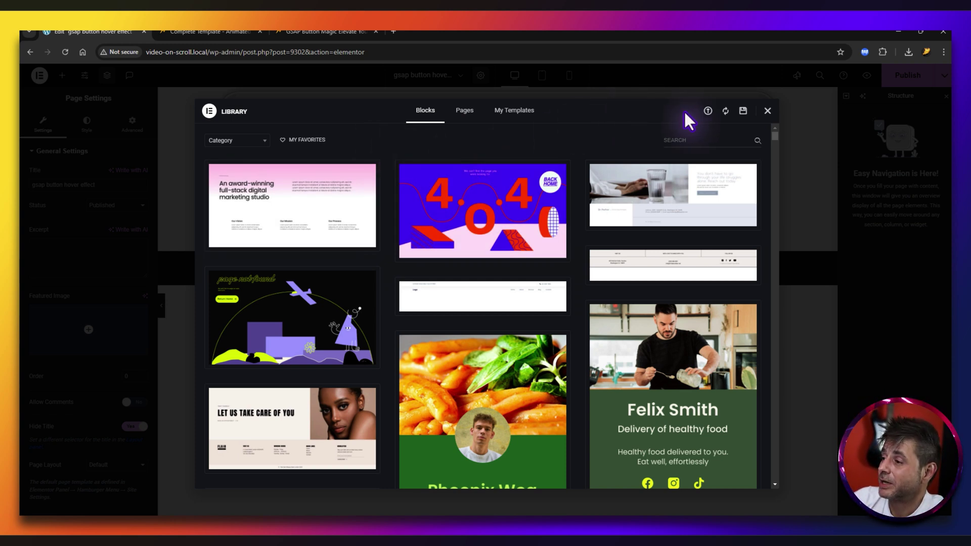
{"action": "left_click", "coordinate": [708, 110]}
{"action": "key", "text": "alt+Tab"}
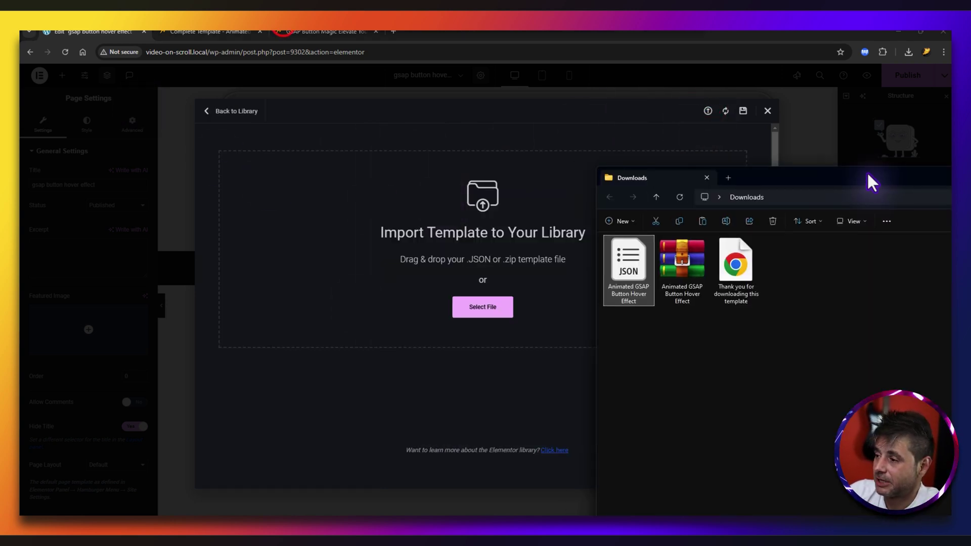
{"action": "left_click_drag", "start_coordinate": [623, 303], "coordinate": [425, 258]}
{"action": "left_click", "coordinate": [556, 335]}
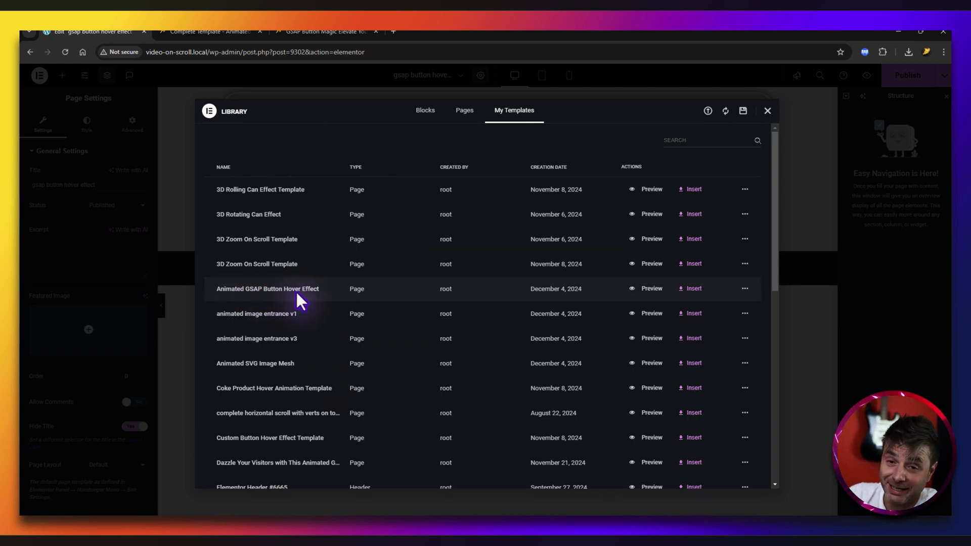
Step: Insert the Animated GSAP Button Hover Effect template into the page and apply its page settings
{"action": "left_click", "coordinate": [688, 288]}
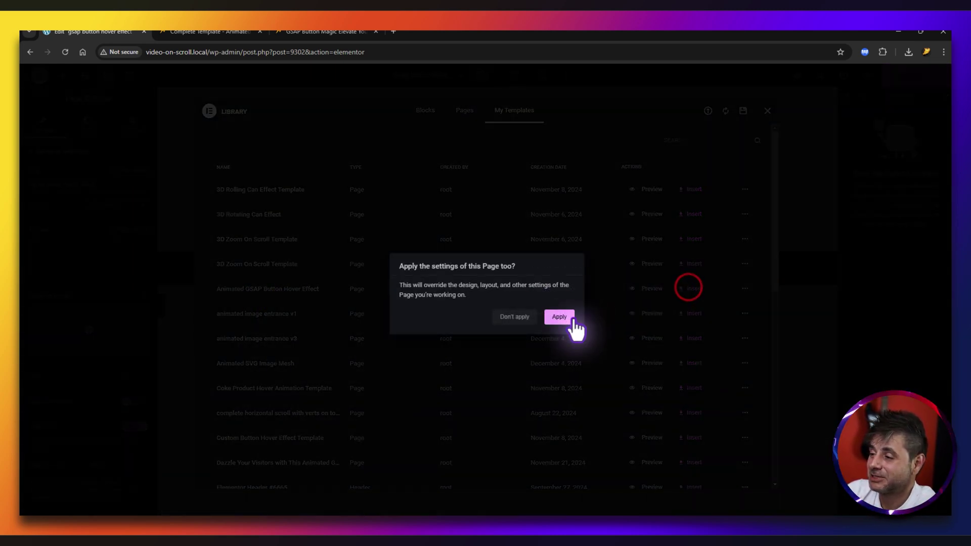
{"action": "left_click", "coordinate": [573, 322]}
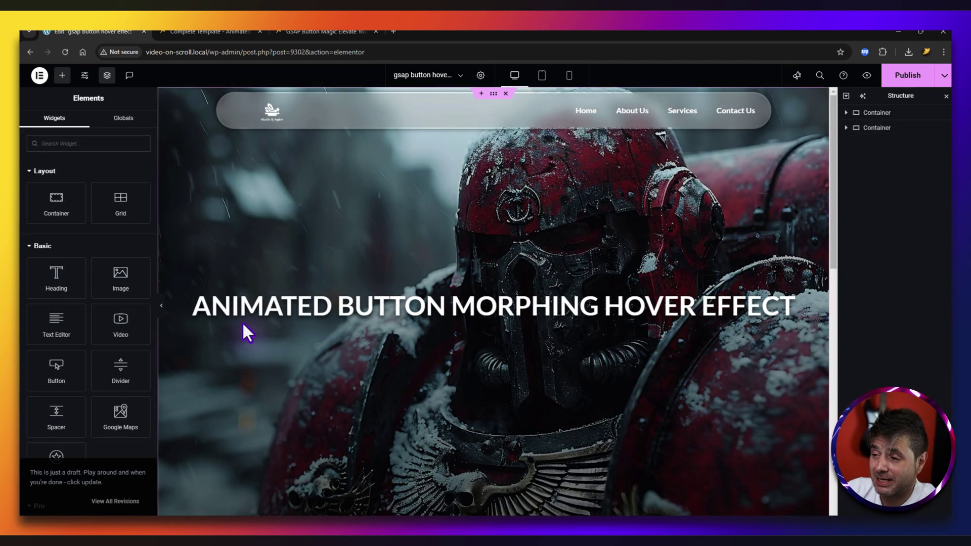
{"action": "scroll", "coordinate": [471, 344], "scroll_direction": "down", "scroll_amount": 6}
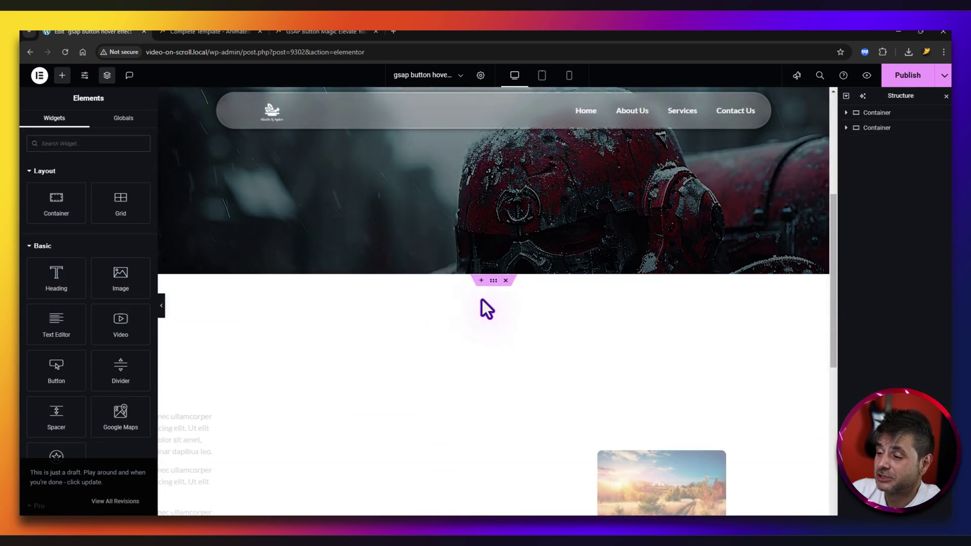
{"action": "scroll", "coordinate": [413, 277], "scroll_direction": "down", "scroll_amount": 2}
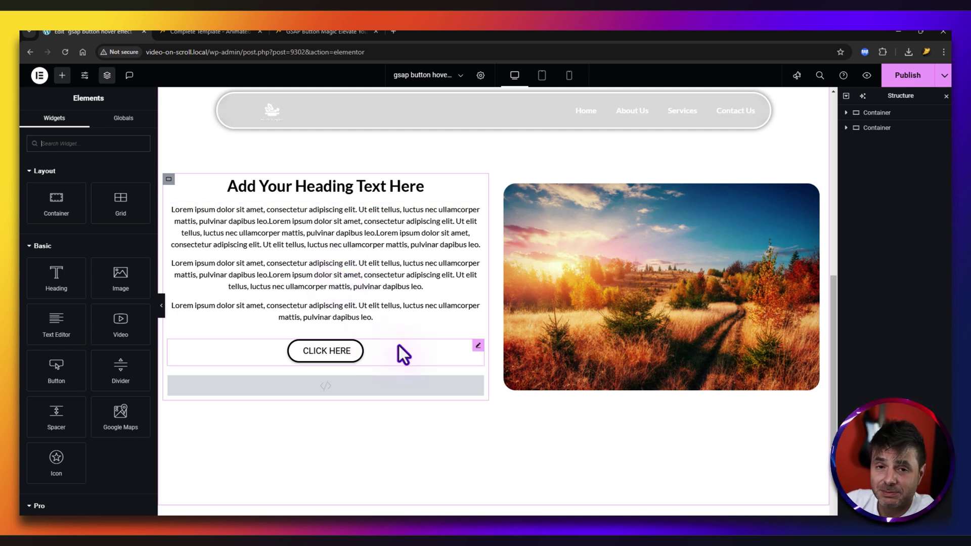
Step: Examine the GSAP script in the HTML widget below the Click Here button
{"action": "left_click", "coordinate": [396, 393]}
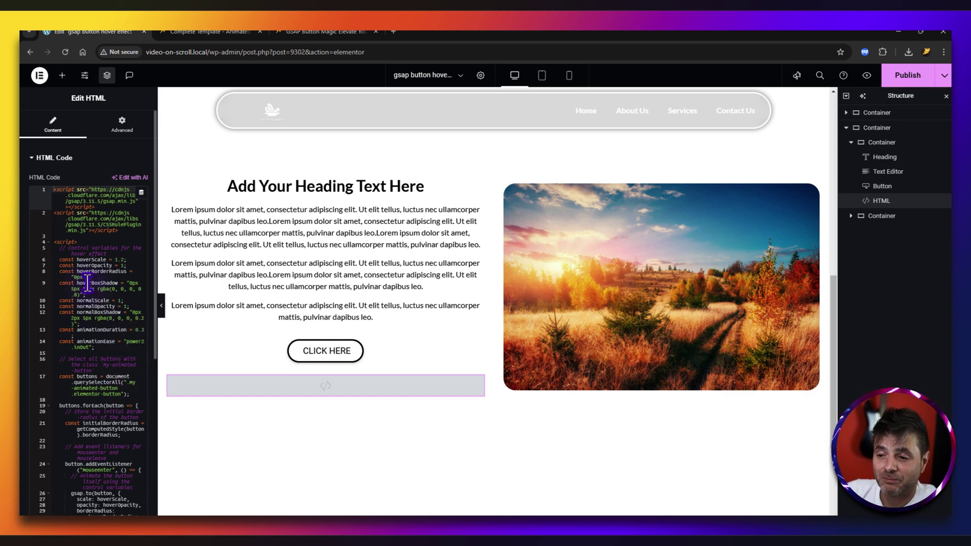
{"action": "scroll", "coordinate": [96, 311], "scroll_direction": "down", "scroll_amount": 3}
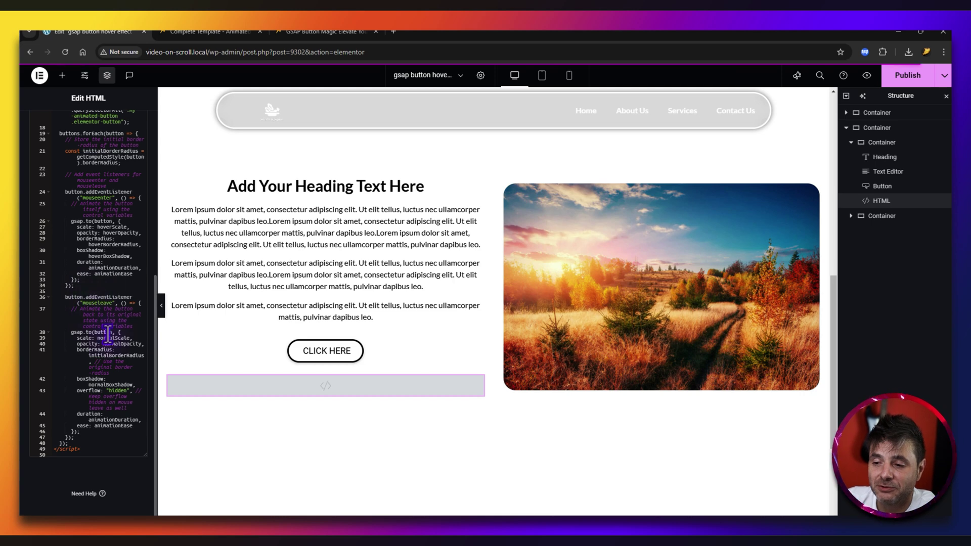
{"action": "scroll", "coordinate": [96, 311], "scroll_direction": "up", "scroll_amount": 3}
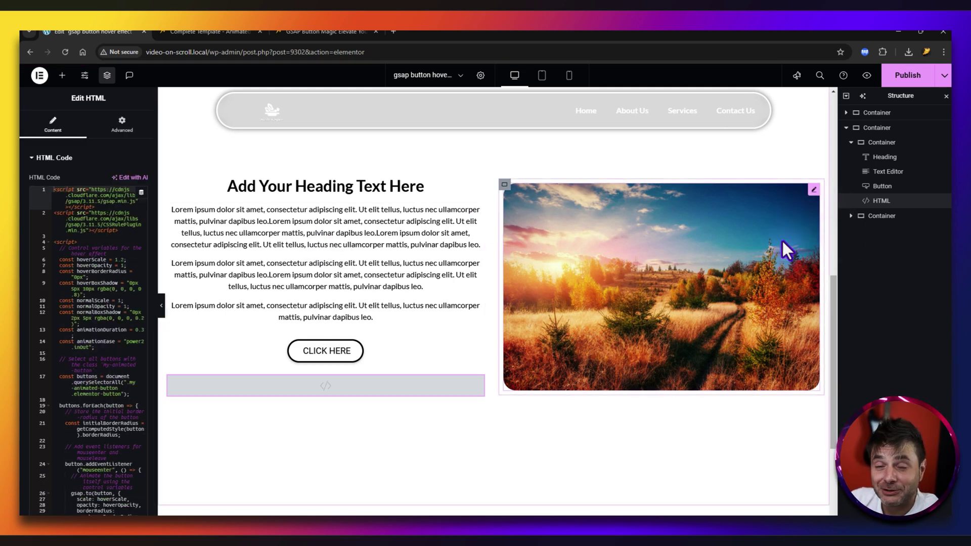
Step: Delete both top-level containers of the inserted template from the page
{"action": "right_click", "coordinate": [865, 121]}
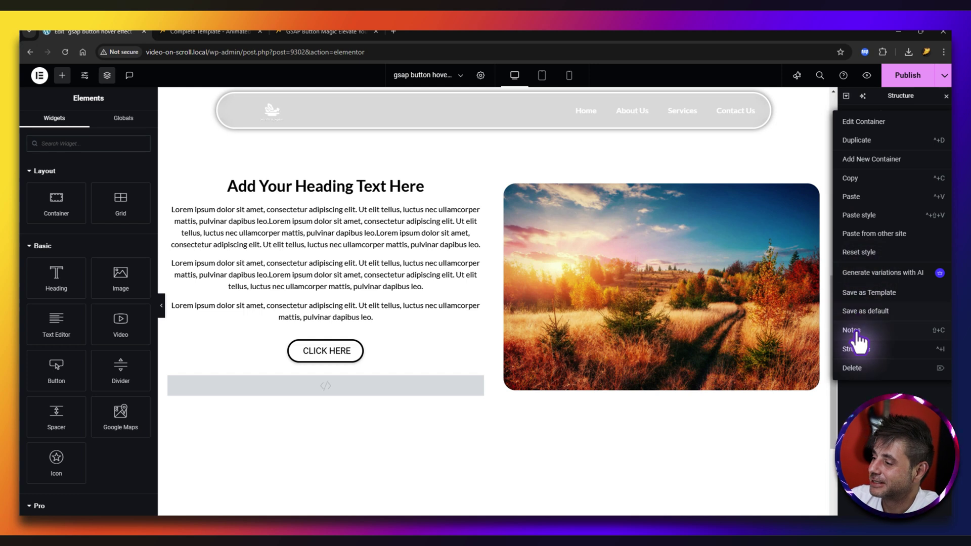
{"action": "left_click", "coordinate": [850, 369]}
{"action": "right_click", "coordinate": [875, 112]}
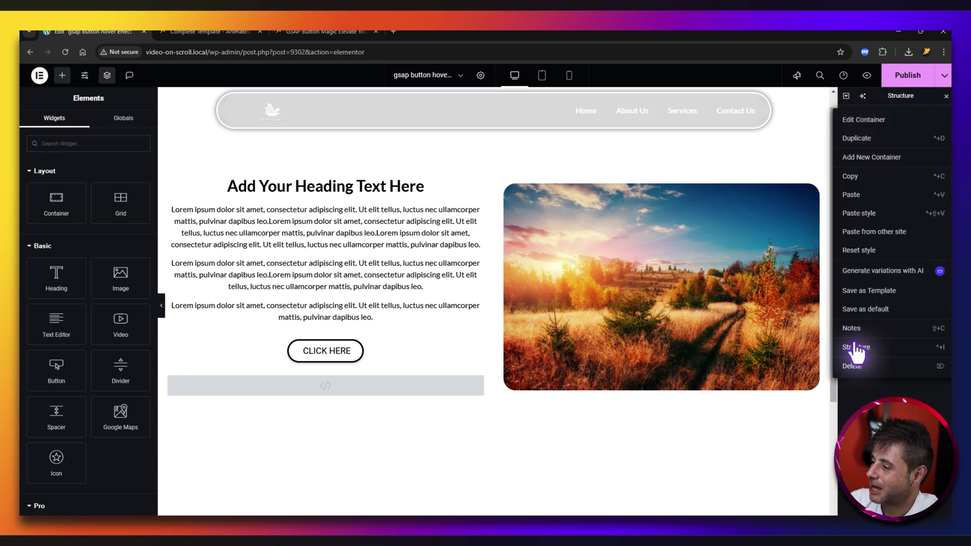
{"action": "left_click", "coordinate": [860, 329]}
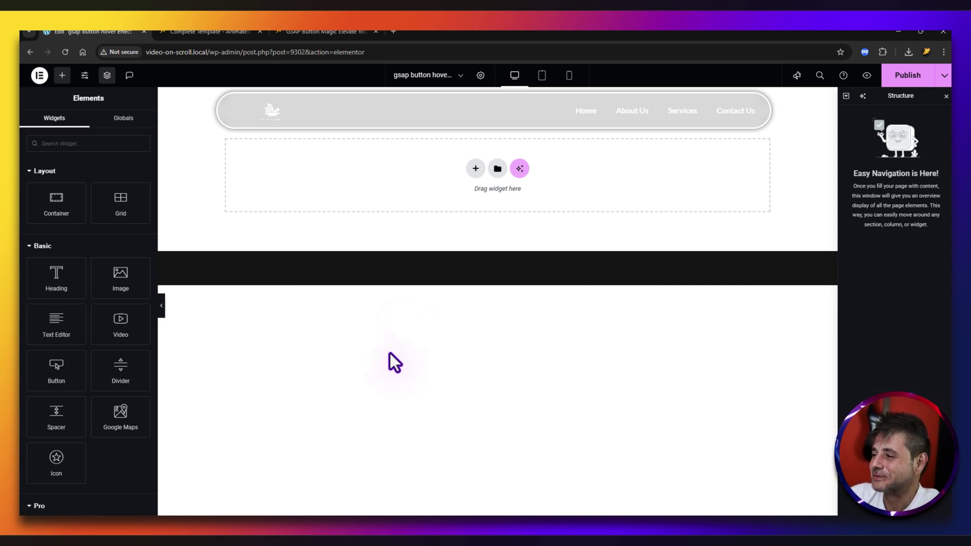
Step: Add a Flexbox container with a single vertical column structure to the empty page
{"action": "left_click", "coordinate": [475, 168]}
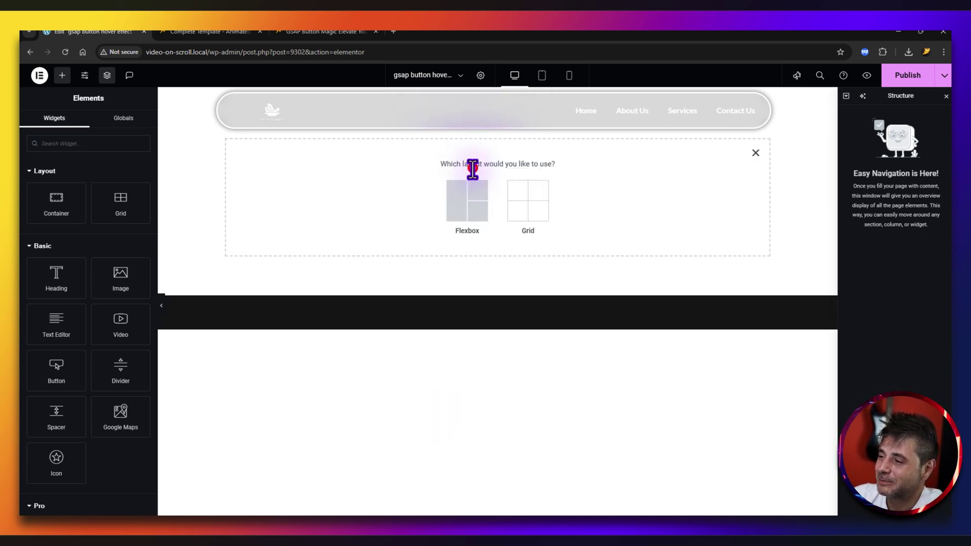
{"action": "left_click", "coordinate": [456, 201]}
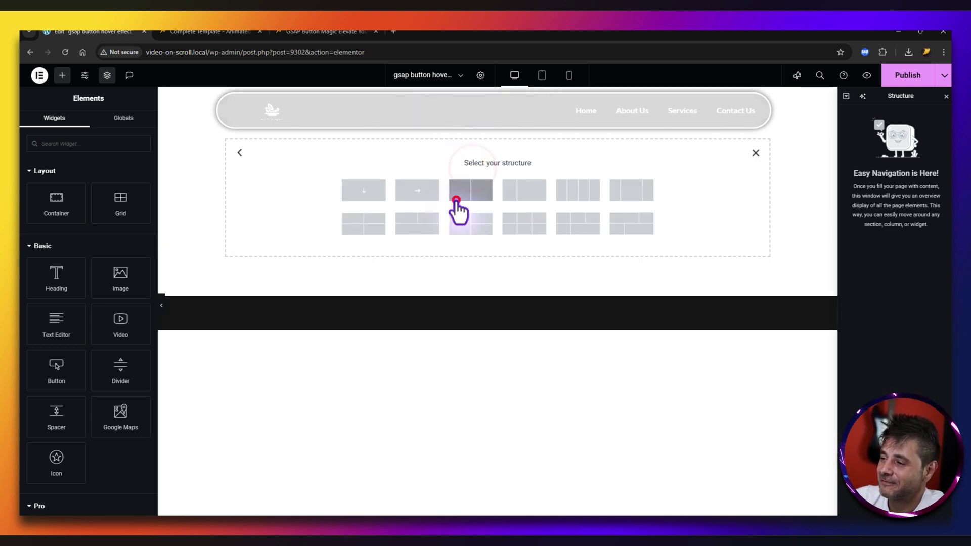
{"action": "left_click", "coordinate": [357, 195]}
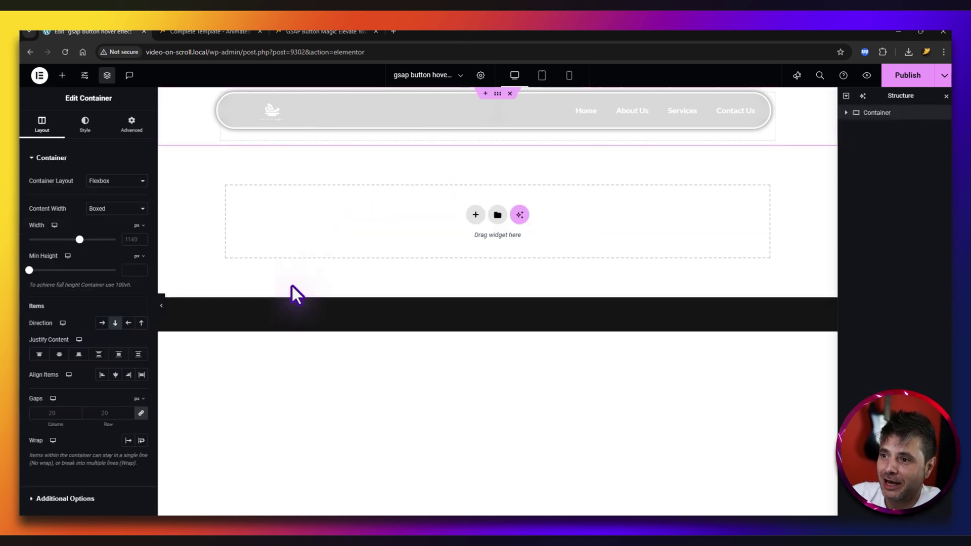
Step: Set the container's content width to Full Width and its width to 100%
{"action": "left_click", "coordinate": [97, 209]}
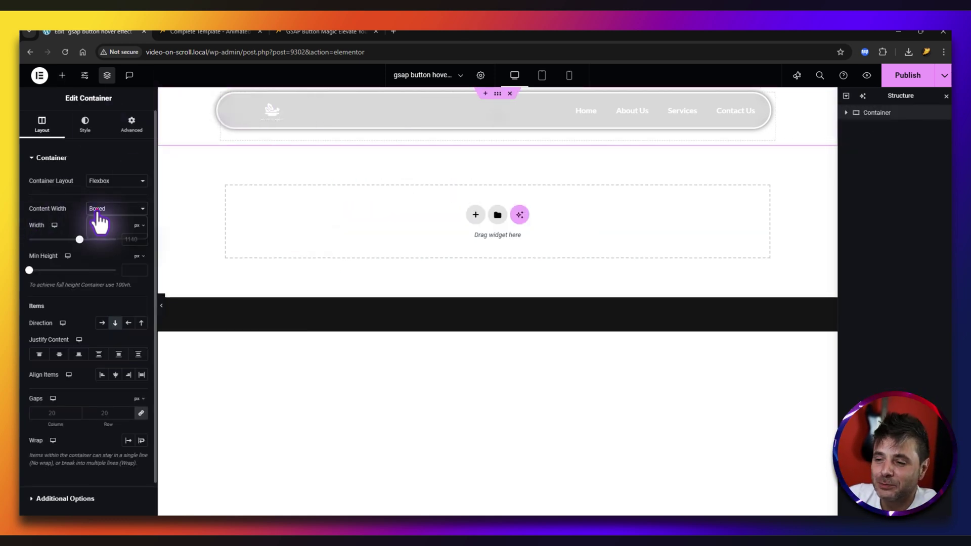
{"action": "left_click", "coordinate": [96, 233]}
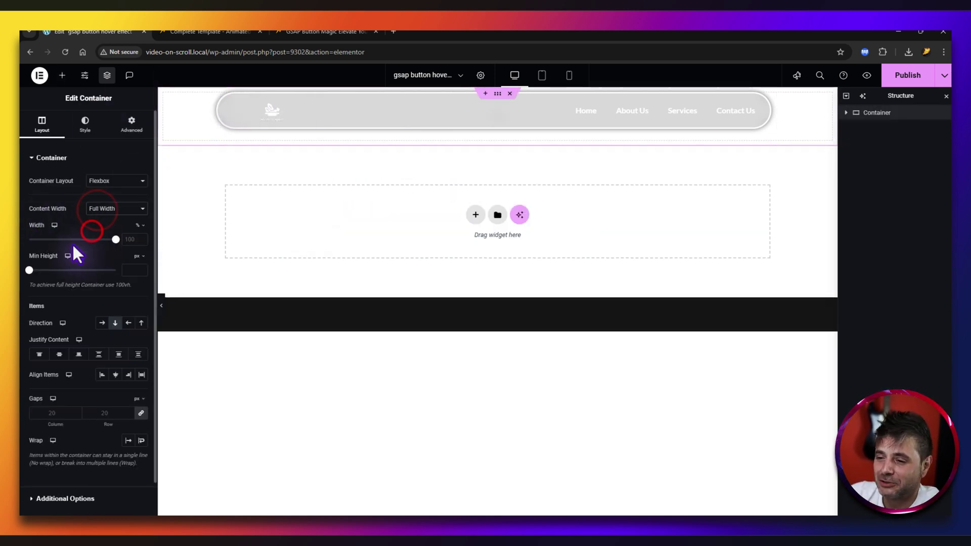
{"action": "left_click", "coordinate": [113, 239]}
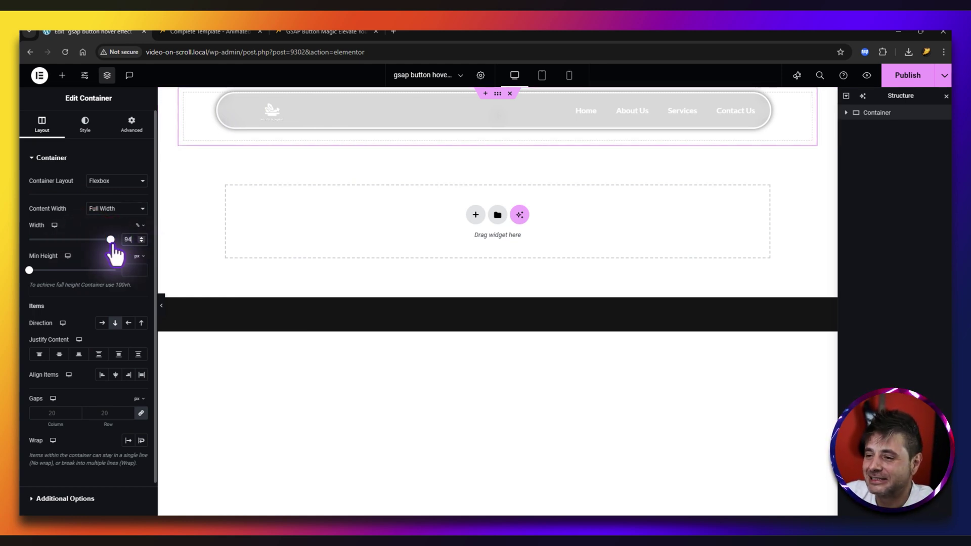
{"action": "left_click_drag", "start_coordinate": [112, 239], "coordinate": [148, 242]}
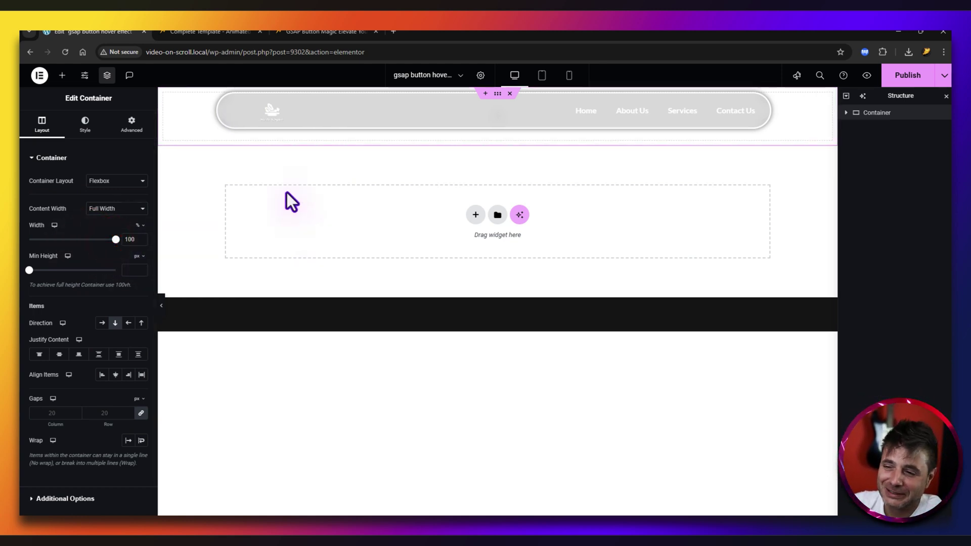
Step: Set the container's minimum height to 100 vh and center its items with both Justify Content and Align Items
{"action": "left_click", "coordinate": [136, 255]}
{"action": "left_click", "coordinate": [135, 298]}
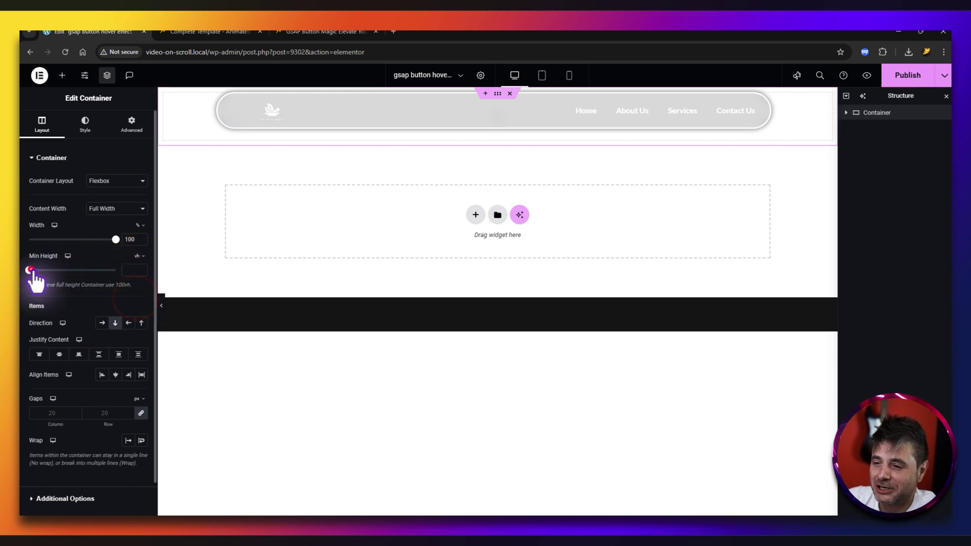
{"action": "left_click_drag", "start_coordinate": [30, 270], "coordinate": [133, 270]}
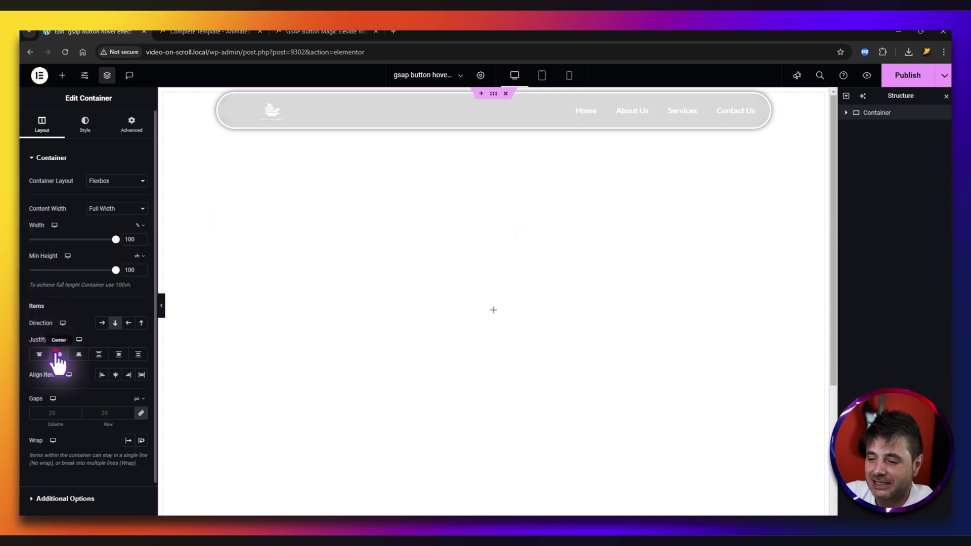
{"action": "left_click", "coordinate": [116, 374]}
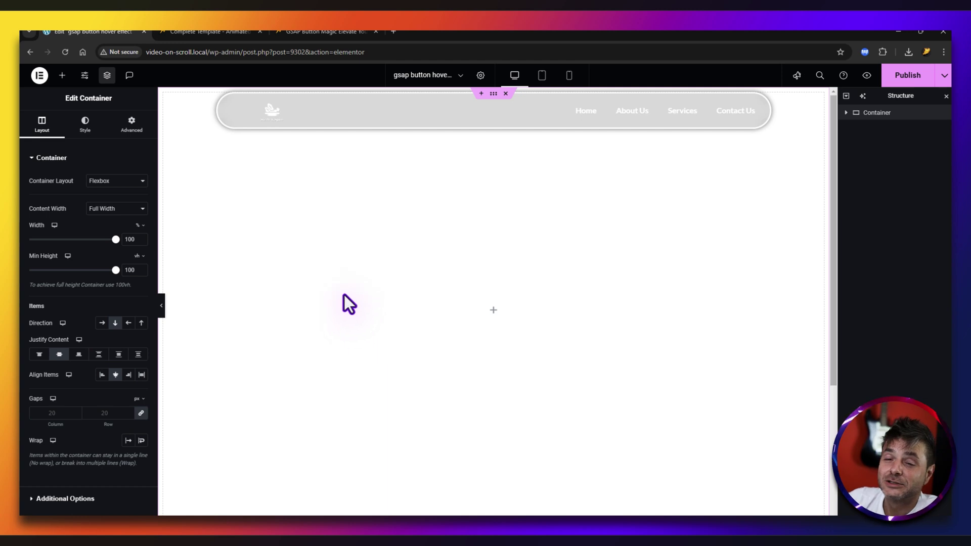
Step: Add a Button widget to the container and place an HTML widget directly beneath it
{"action": "left_click", "coordinate": [63, 75]}
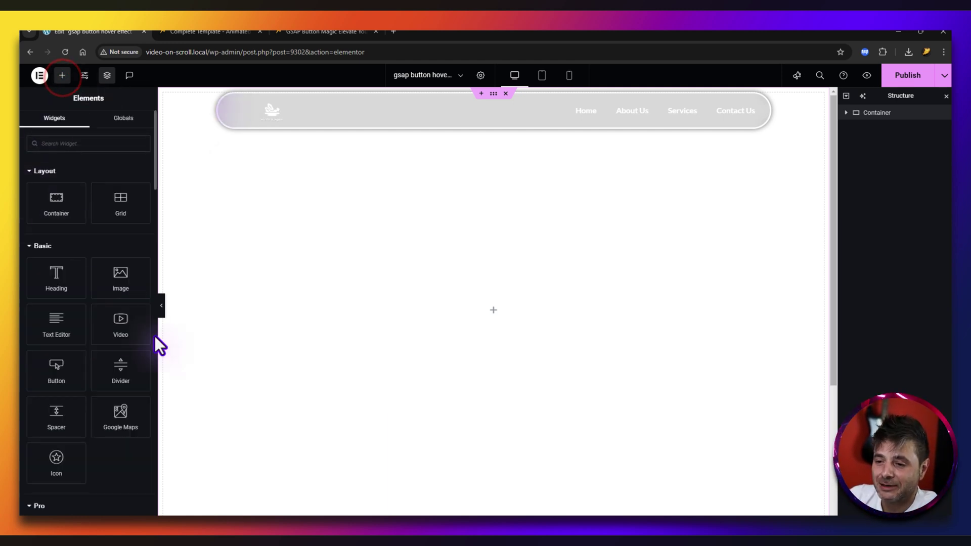
{"action": "left_click_drag", "start_coordinate": [54, 375], "coordinate": [489, 314]}
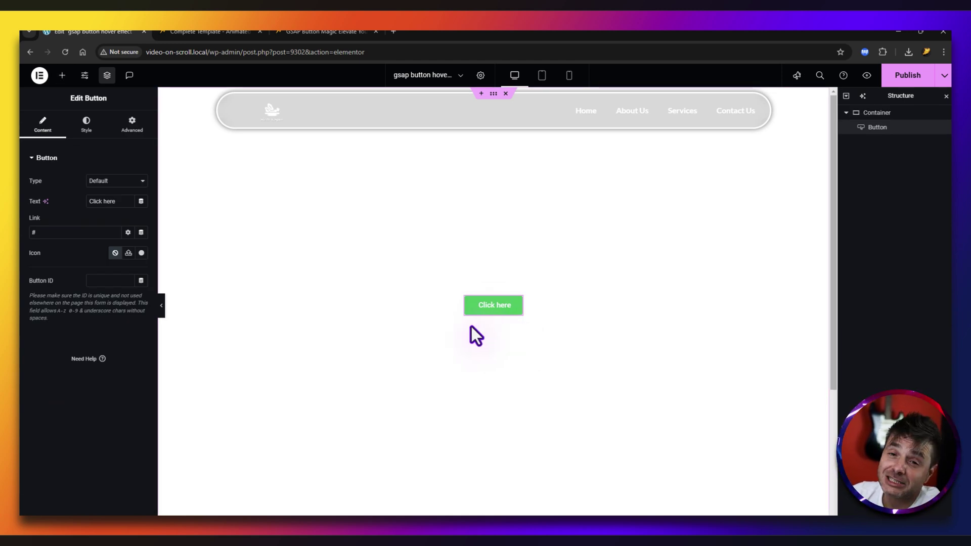
{"action": "left_click", "coordinate": [62, 75]}
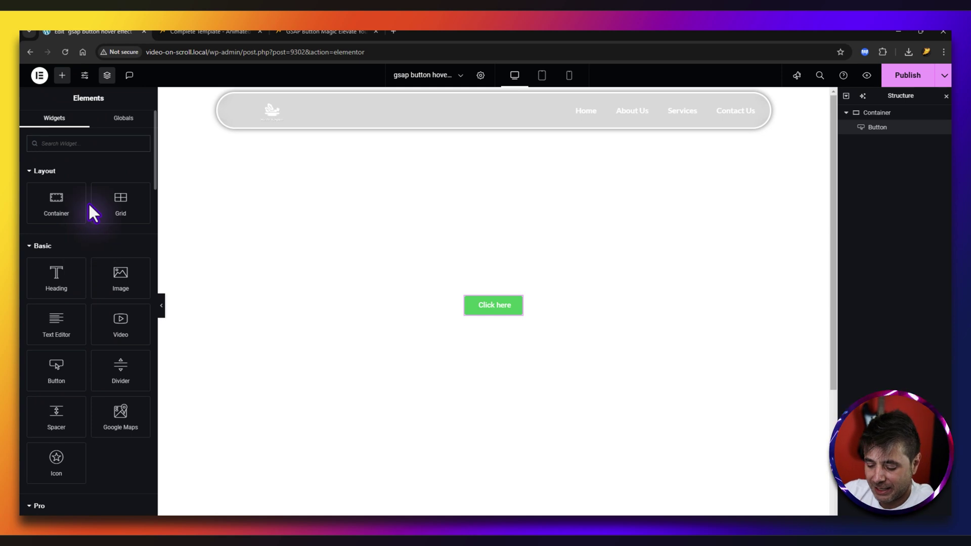
{"action": "type", "text": "html"}
{"action": "left_click_drag", "start_coordinate": [56, 178], "coordinate": [498, 311]}
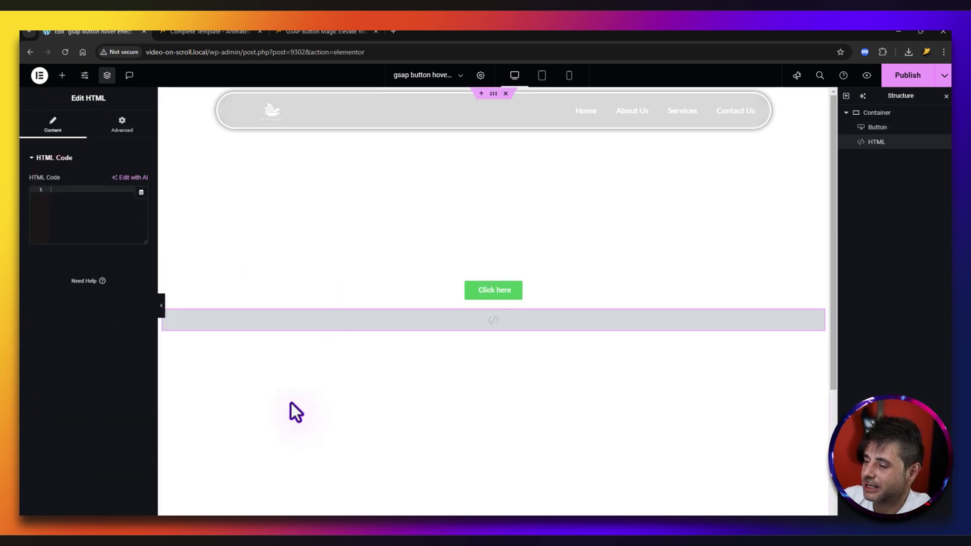
Step: Copy the CSS class name my-animated-button from the GSAP Button Magic blog post
{"action": "left_click", "coordinate": [299, 30]}
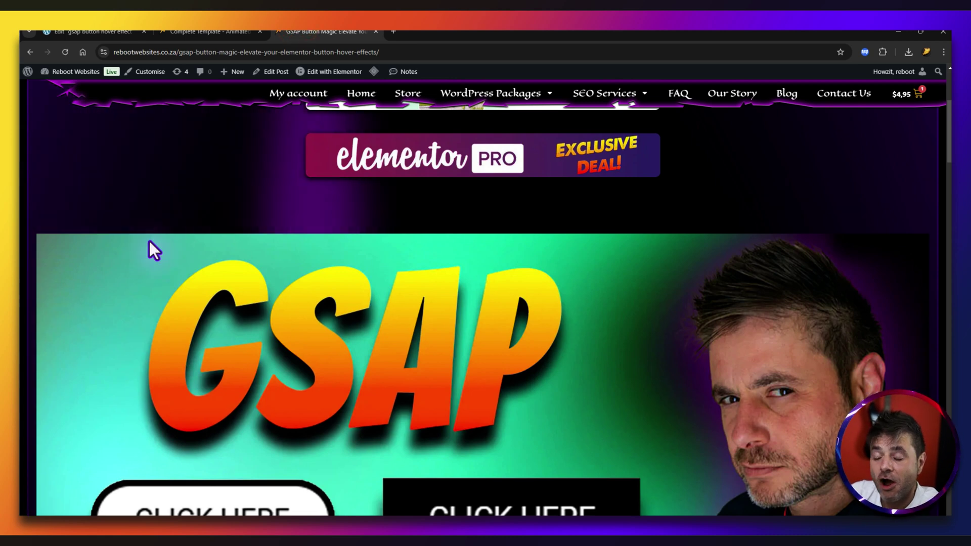
{"action": "scroll", "coordinate": [240, 229], "scroll_direction": "down", "scroll_amount": 12}
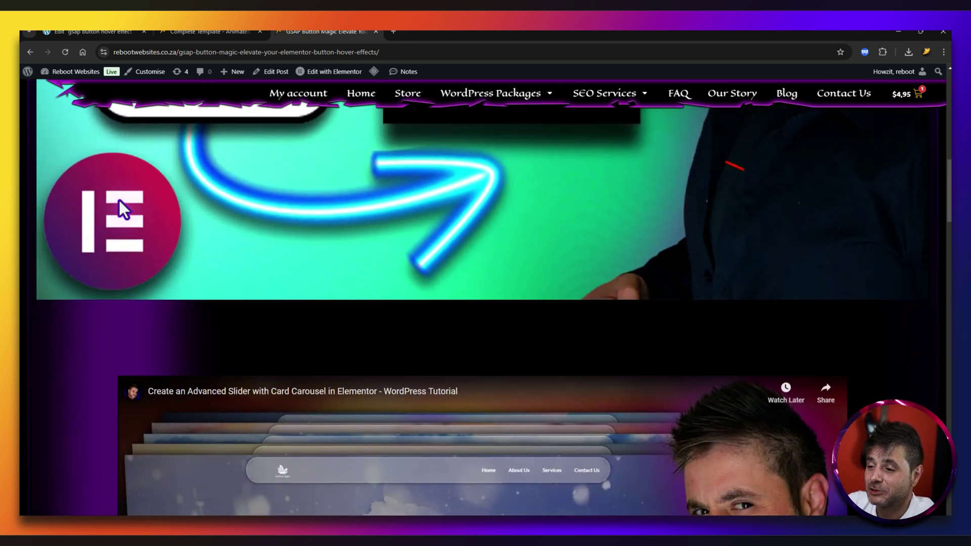
{"action": "scroll", "coordinate": [98, 200], "scroll_direction": "down", "scroll_amount": 10}
{"action": "scroll", "coordinate": [160, 298], "scroll_direction": "up", "scroll_amount": 1}
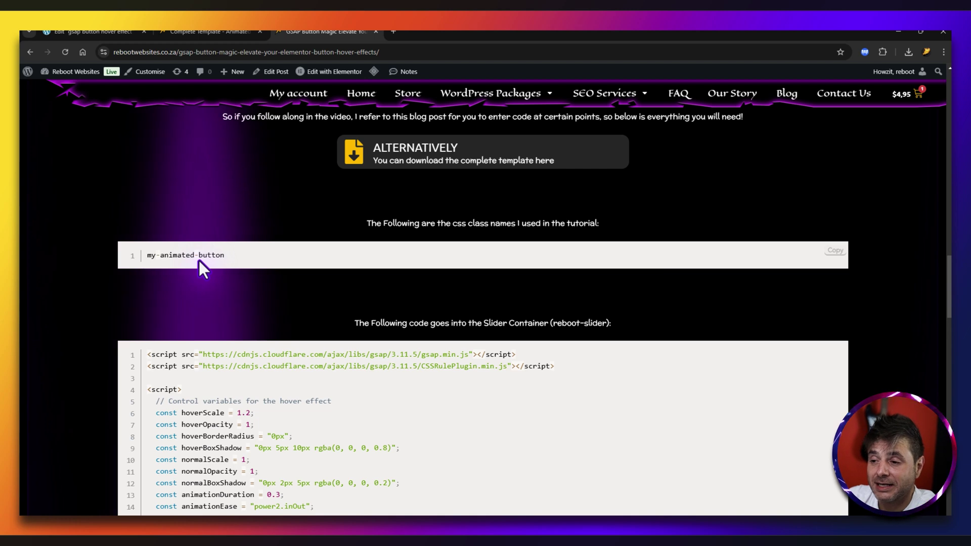
{"action": "left_click", "coordinate": [837, 261]}
Step: Assign the copied CSS class my-animated-button to the Button widget in the Elementor editor
{"action": "left_click", "coordinate": [106, 32]}
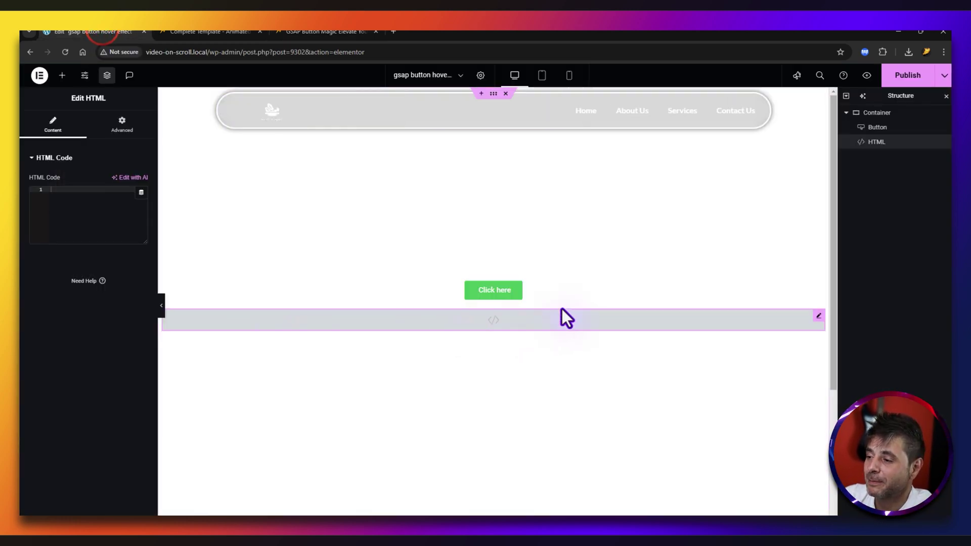
{"action": "left_click", "coordinate": [564, 294]}
{"action": "left_click", "coordinate": [503, 289]}
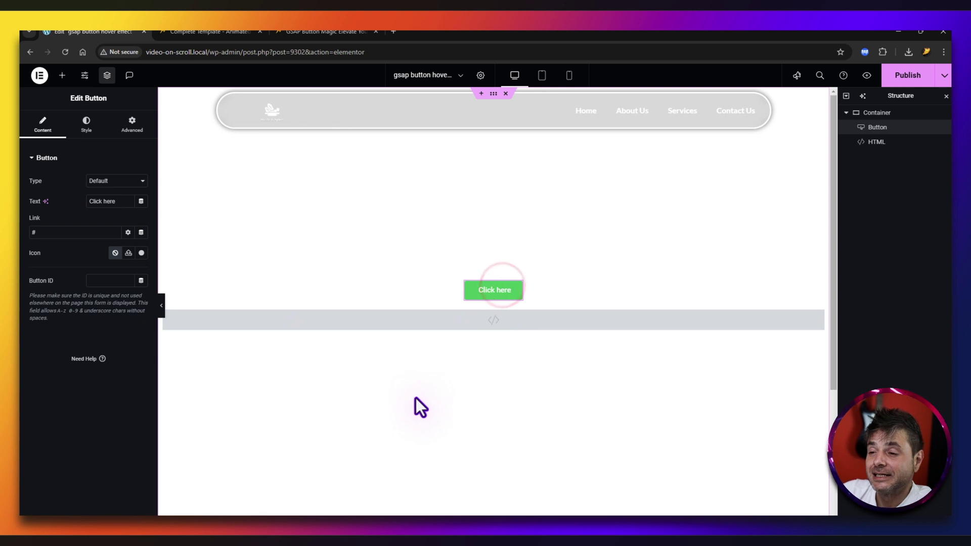
{"action": "left_click", "coordinate": [132, 123]}
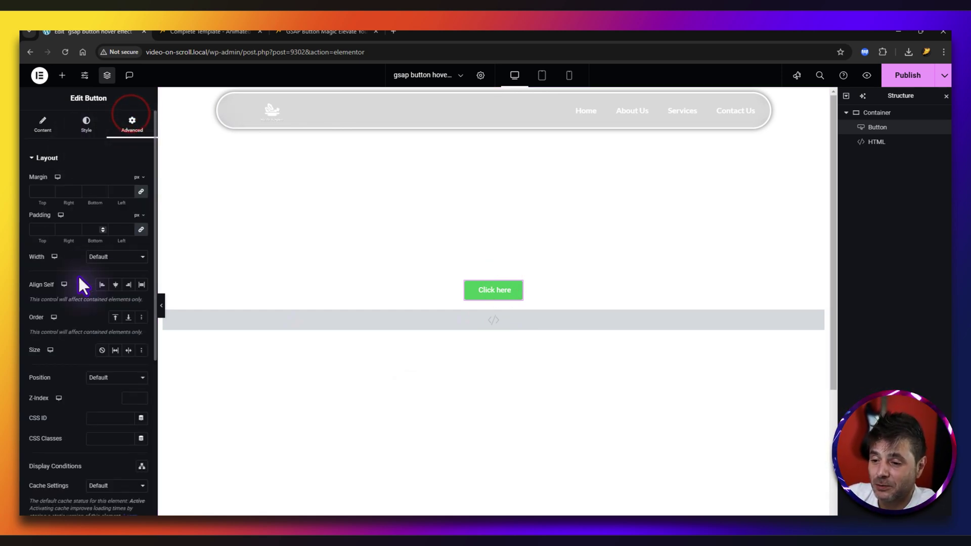
{"action": "left_click", "coordinate": [92, 438]}
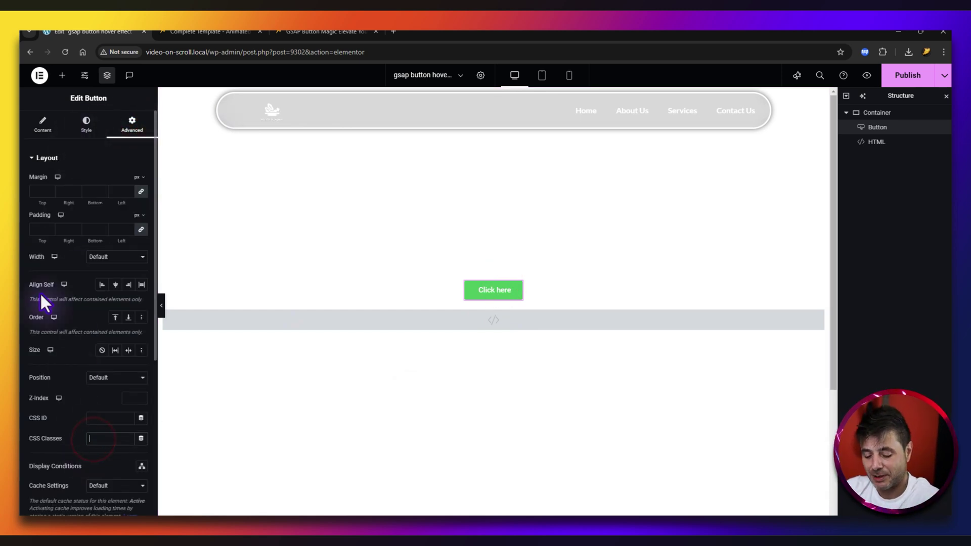
{"action": "key", "text": "ctrl+v"}
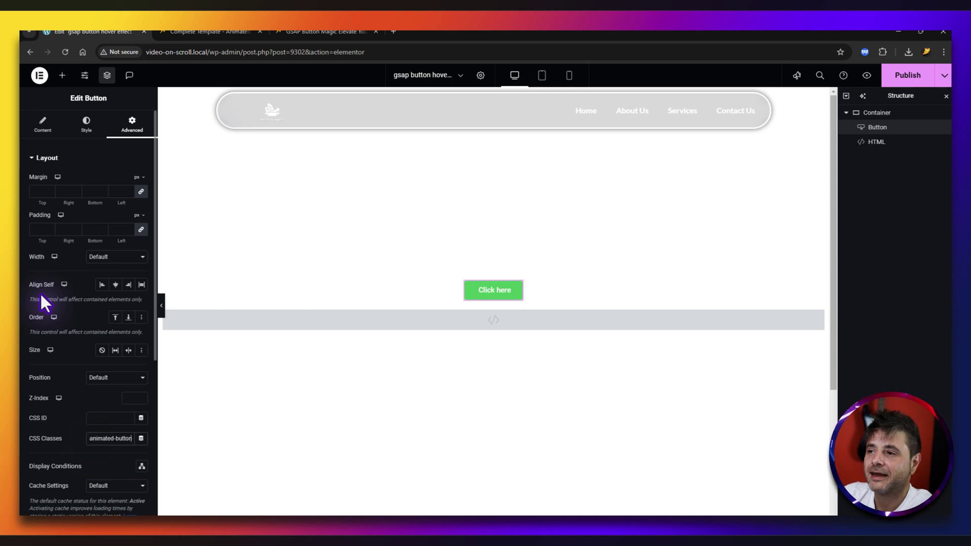
Step: Copy the GSAP script from the blog post and paste it into the HTML widget's code
{"action": "left_click", "coordinate": [311, 30]}
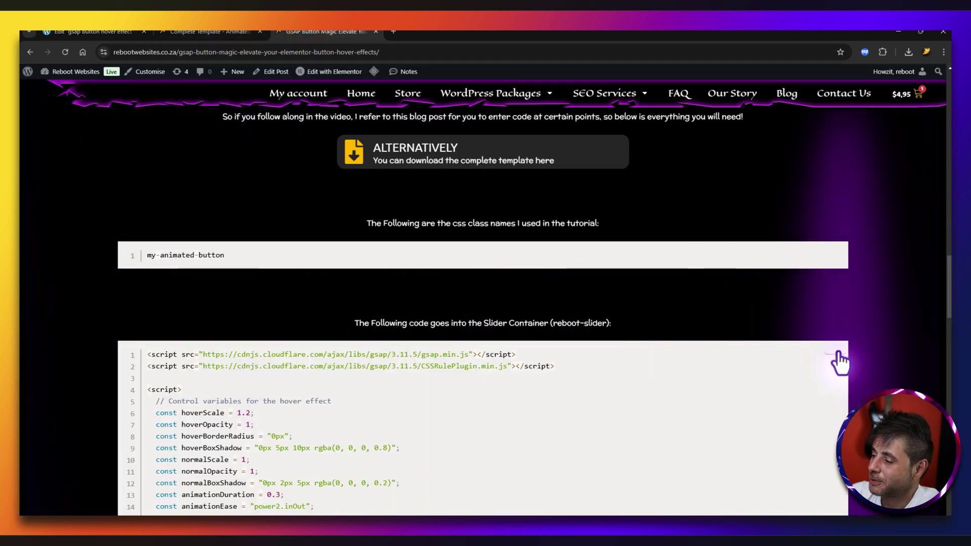
{"action": "left_click", "coordinate": [838, 349]}
{"action": "left_click", "coordinate": [111, 31]}
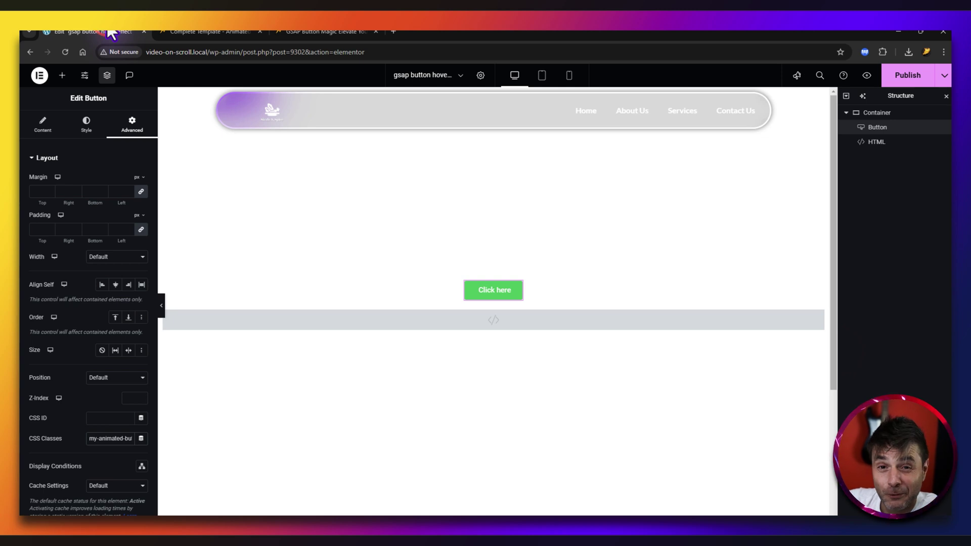
{"action": "left_click", "coordinate": [322, 322]}
{"action": "left_click", "coordinate": [71, 215]}
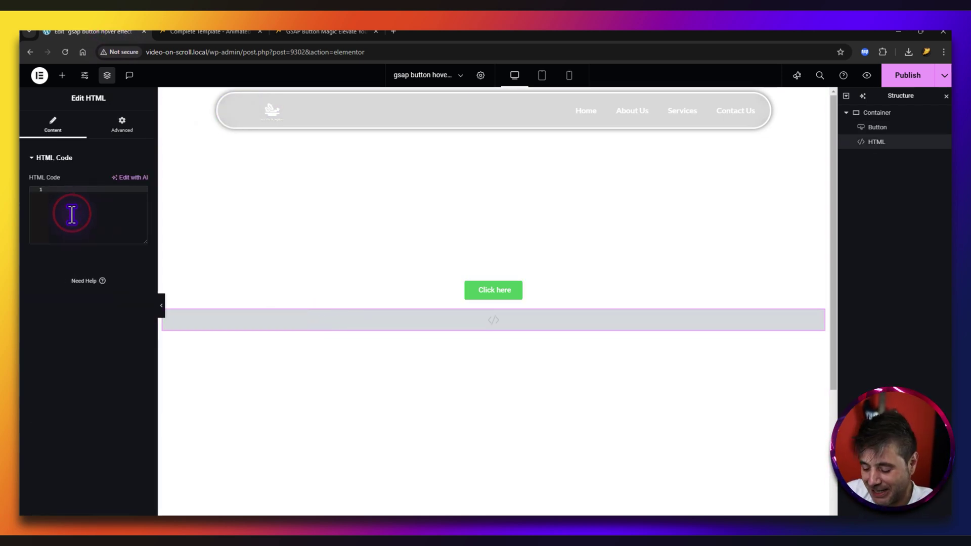
{"action": "key", "text": "ctrl+v"}
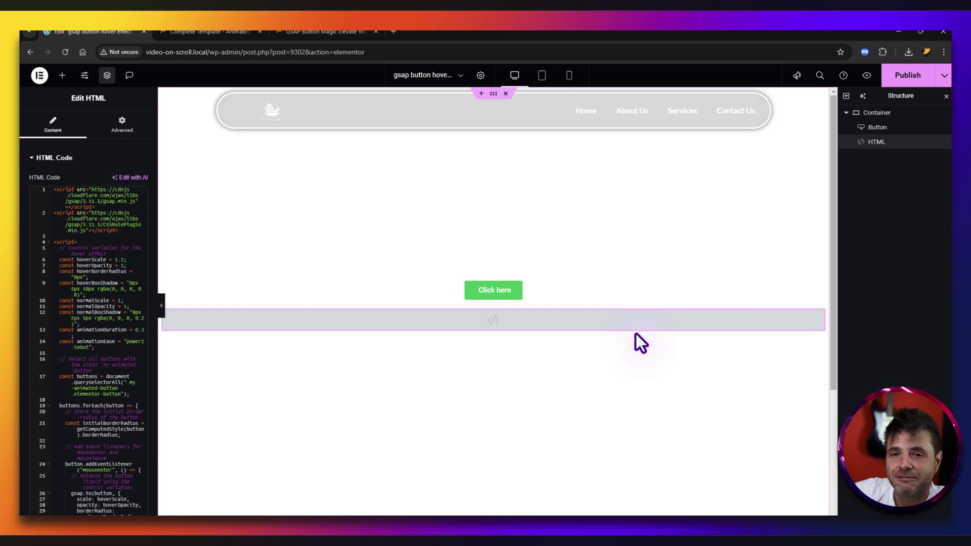
Step: Publish the page and preview it in a new browser tab
{"action": "left_click", "coordinate": [898, 81]}
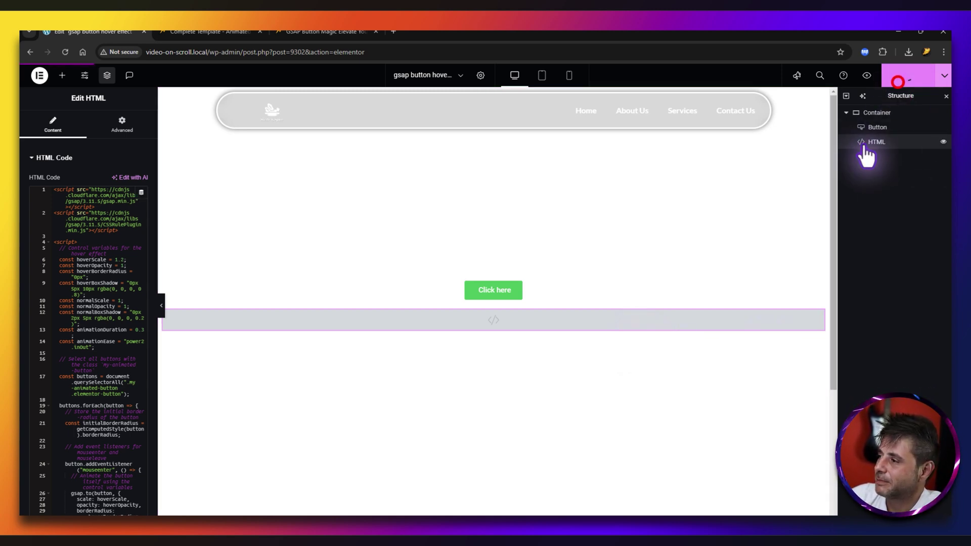
{"action": "left_click", "coordinate": [864, 74]}
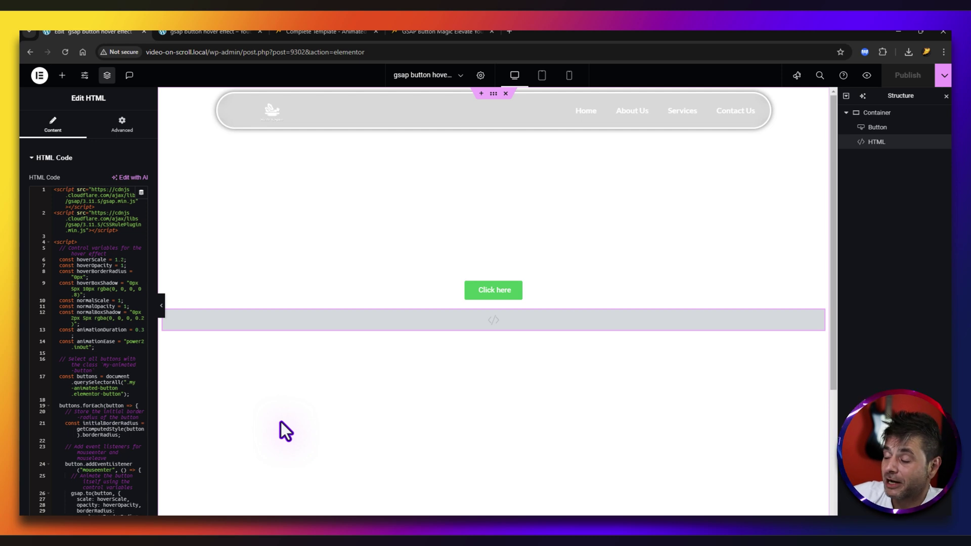
Step: Set the button's typography to a size of 18 px with the Uppercase transform
{"action": "left_click", "coordinate": [519, 287]}
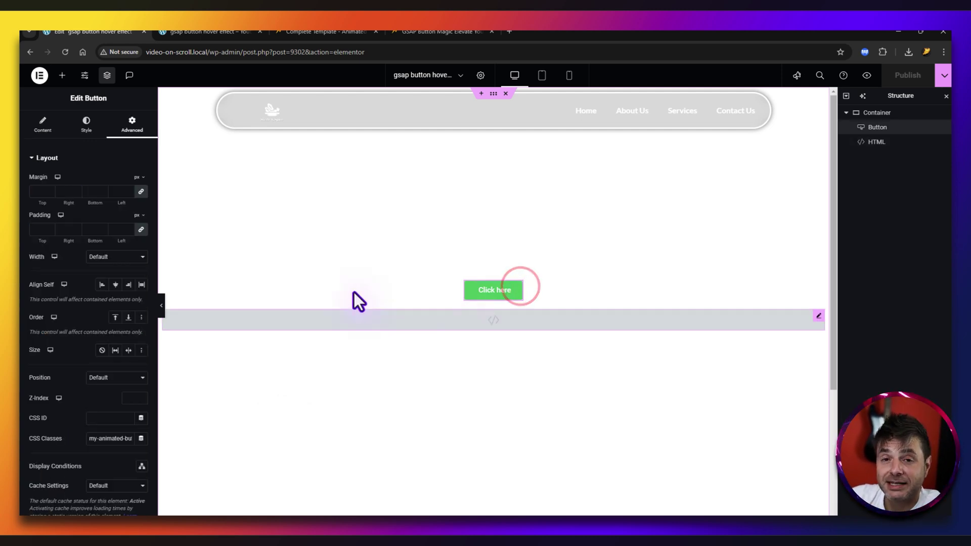
{"action": "left_click", "coordinate": [86, 127]}
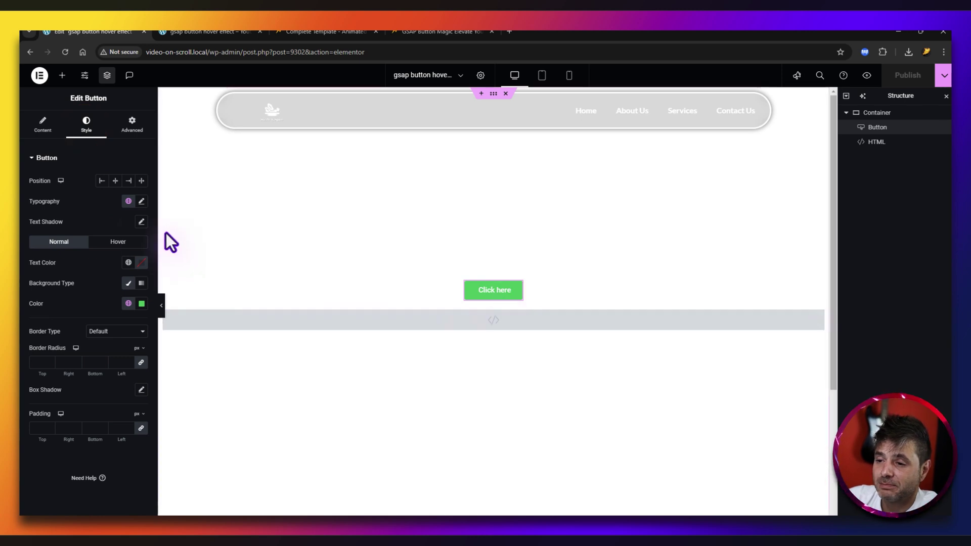
{"action": "left_click", "coordinate": [140, 221]}
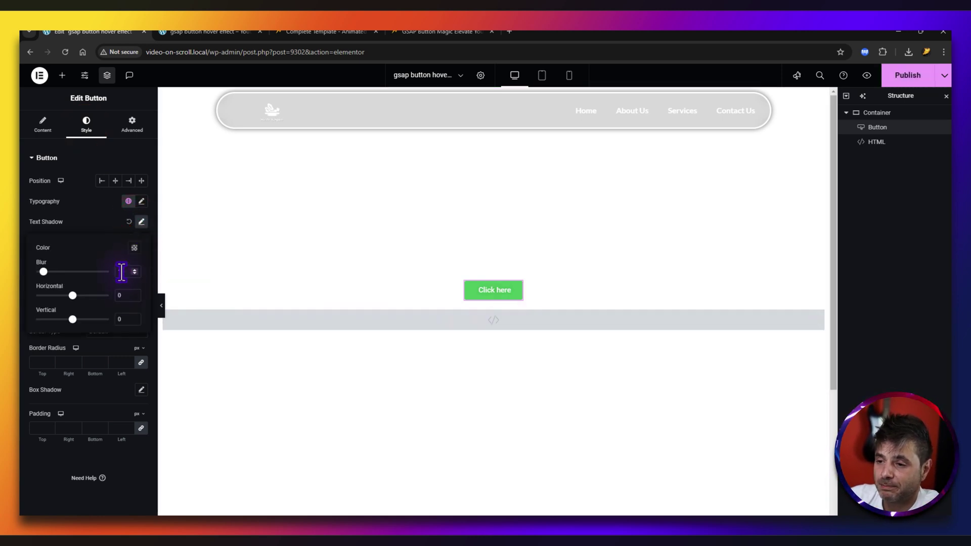
{"action": "left_click", "coordinate": [141, 201]}
{"action": "left_click", "coordinate": [124, 276]}
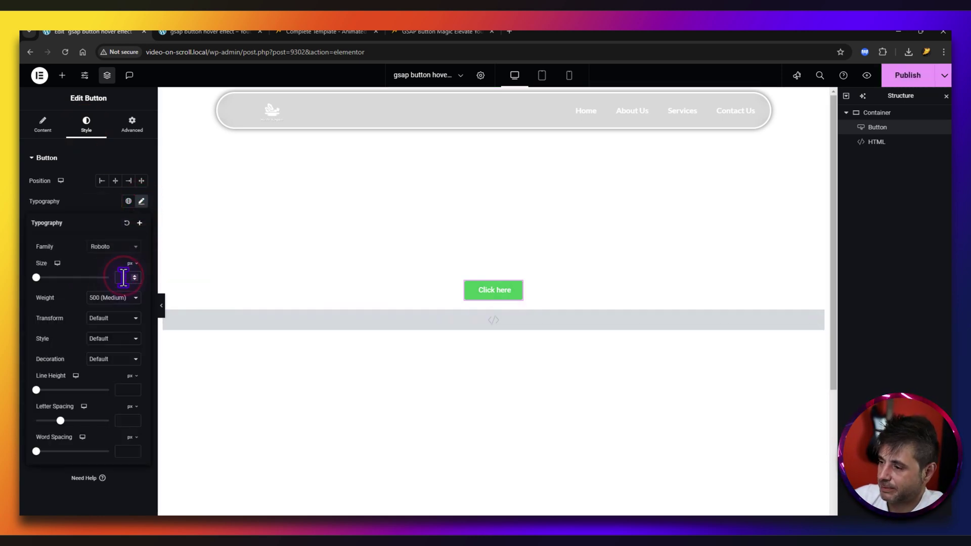
{"action": "type", "text": "17"}
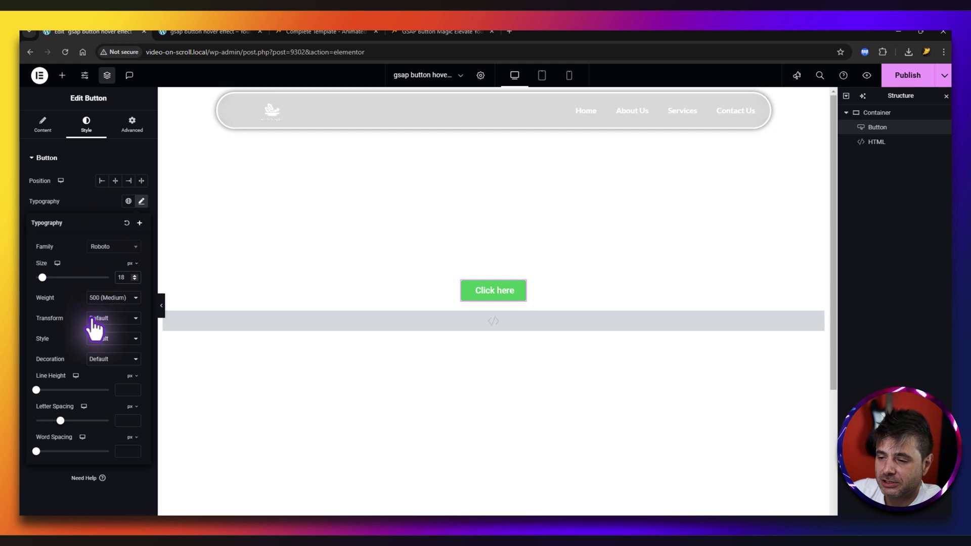
{"action": "left_click", "coordinate": [93, 319]}
{"action": "left_click", "coordinate": [91, 332]}
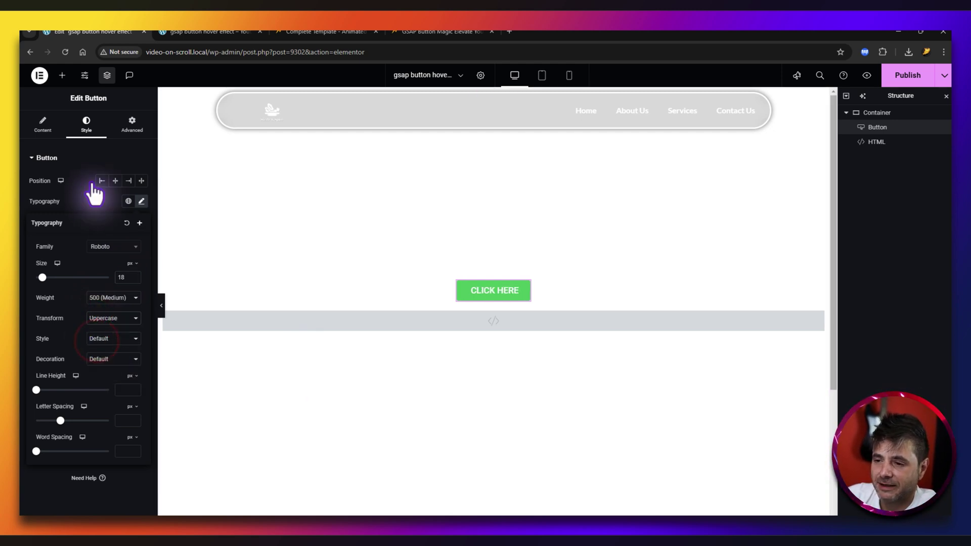
{"action": "left_click", "coordinate": [84, 200]}
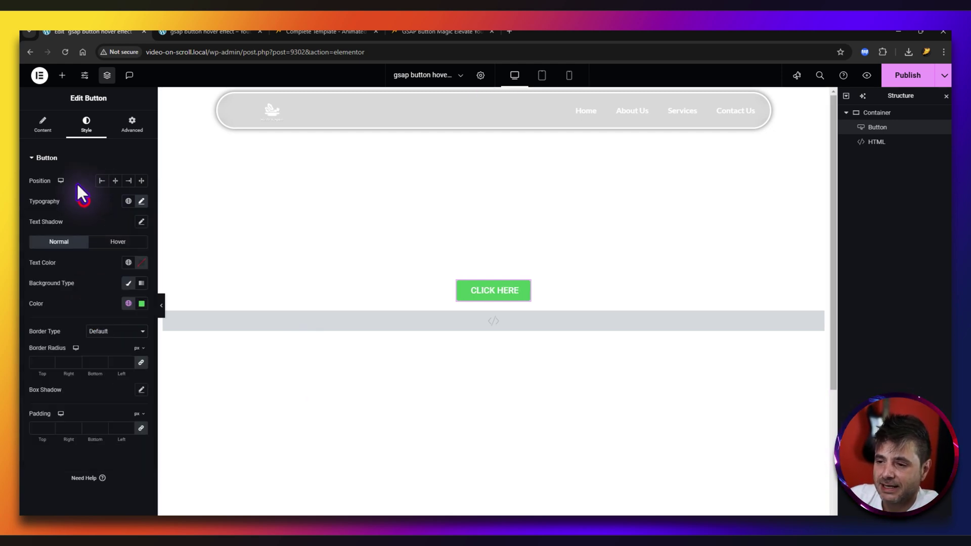
Step: Set the button's normal text color to black (#000000) and make its background color fully transparent
{"action": "left_click", "coordinate": [142, 263]}
{"action": "left_click_drag", "start_coordinate": [124, 320], "coordinate": [78, 394]}
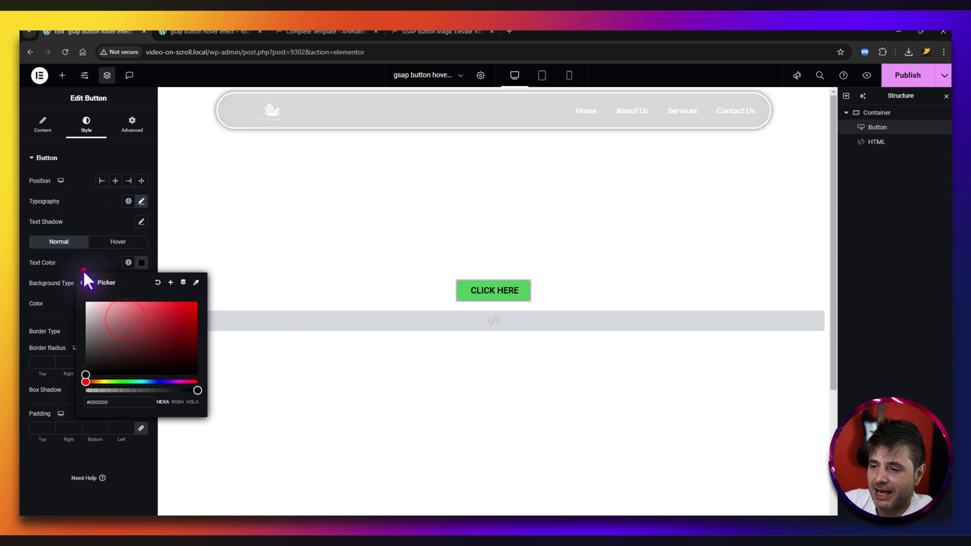
{"action": "left_click", "coordinate": [136, 301]}
{"action": "left_click", "coordinate": [140, 304]}
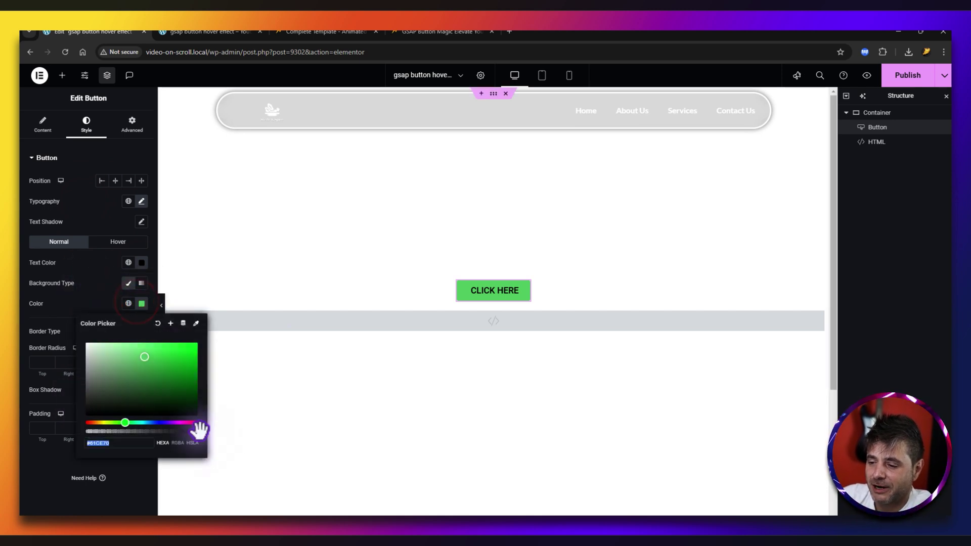
{"action": "left_click_drag", "start_coordinate": [199, 431], "coordinate": [87, 432]}
{"action": "left_click", "coordinate": [77, 294]}
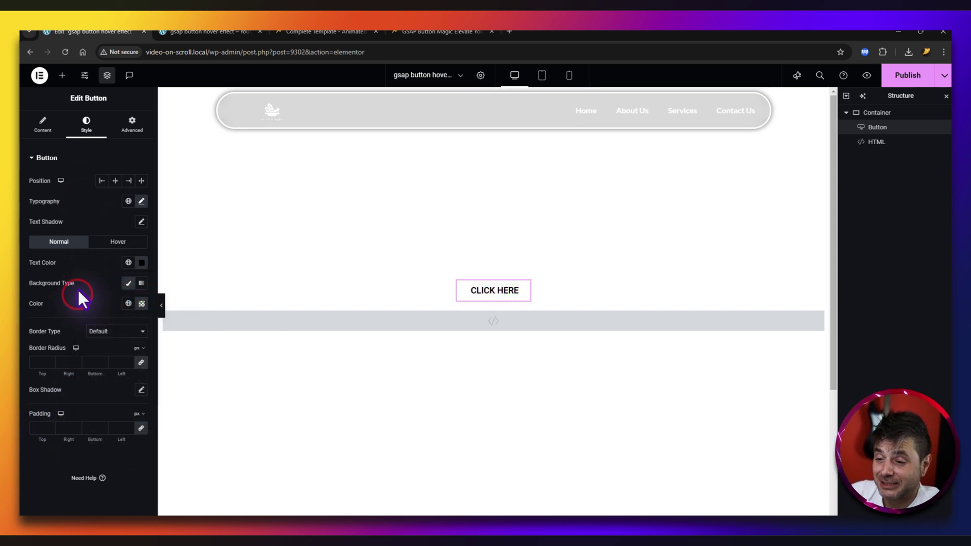
Step: Give the button a Solid border with a width of 3 px and a border radius of 0 px
{"action": "left_click", "coordinate": [111, 332]}
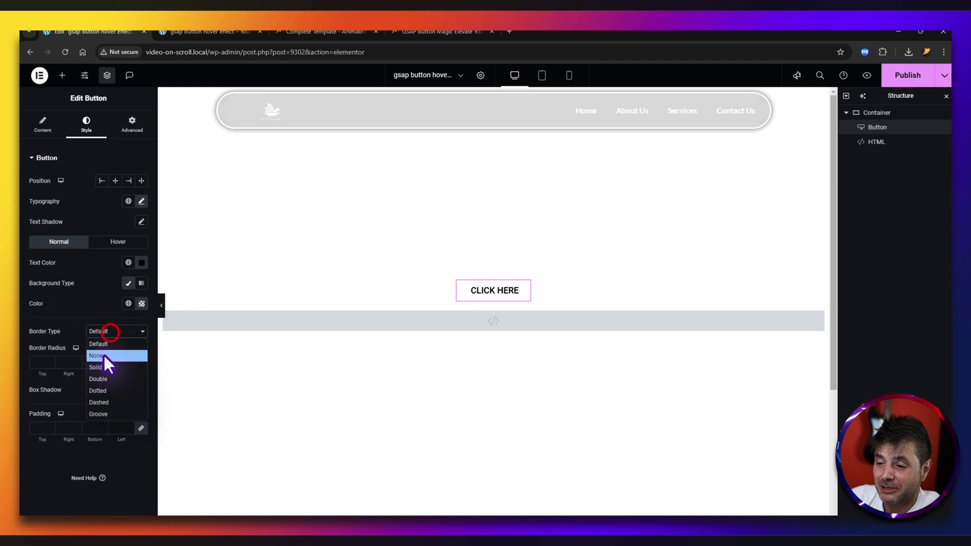
{"action": "left_click", "coordinate": [95, 368]}
{"action": "left_click", "coordinate": [48, 362]}
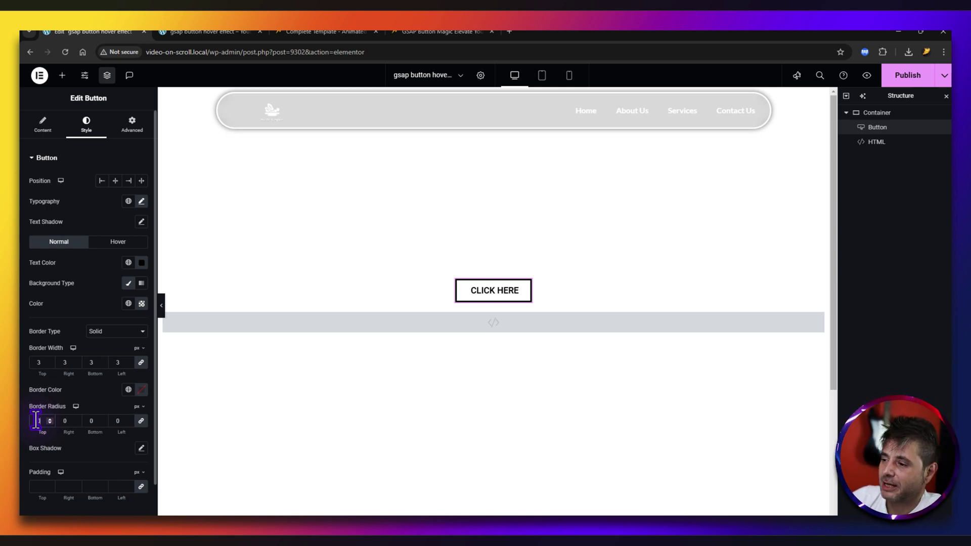
{"action": "left_click", "coordinate": [84, 292]}
Step: Set the button's hover text color to white
{"action": "left_click", "coordinate": [126, 237]}
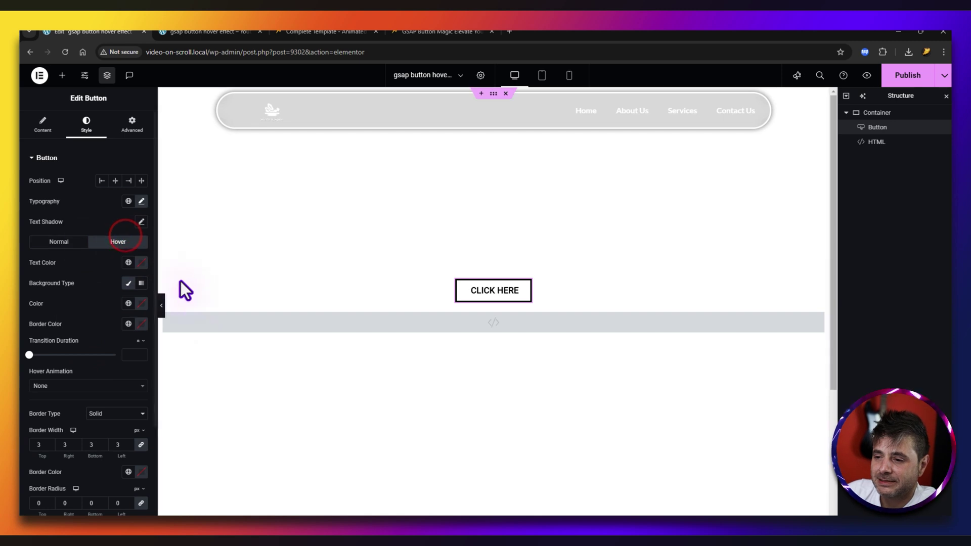
{"action": "left_click", "coordinate": [142, 262]}
{"action": "left_click_drag", "start_coordinate": [131, 318], "coordinate": [85, 302]}
{"action": "left_click", "coordinate": [51, 258]}
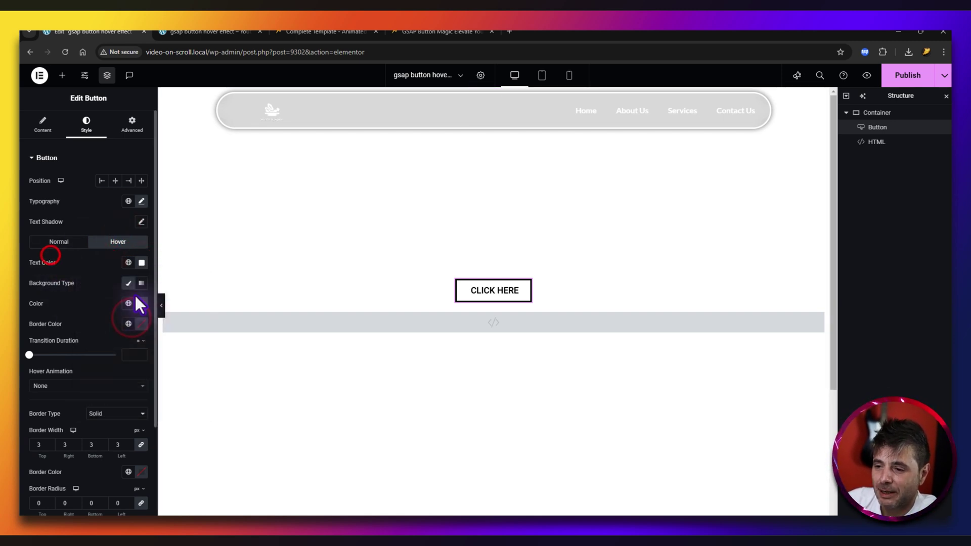
Step: Set the button's hover background color and hover border color to black
{"action": "left_click", "coordinate": [142, 304]}
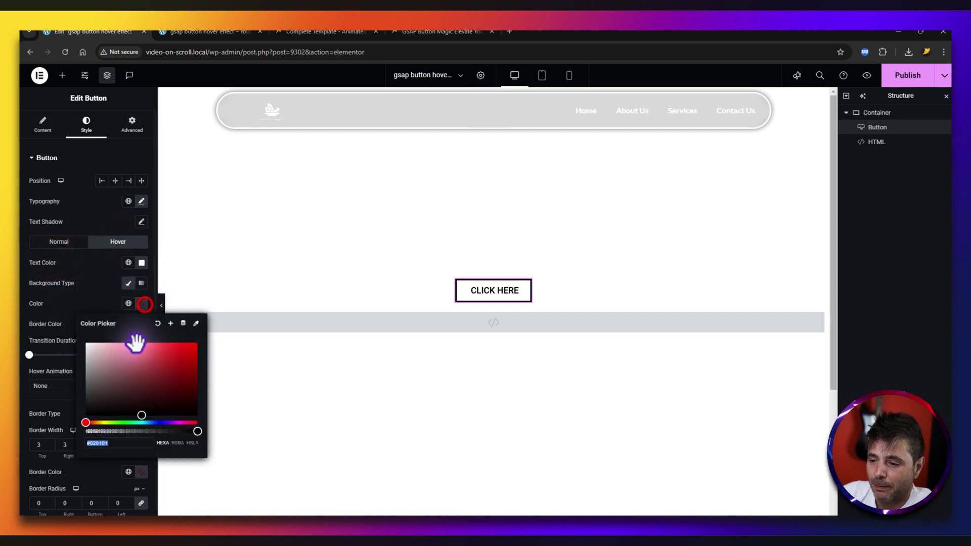
{"action": "left_click_drag", "start_coordinate": [134, 341], "coordinate": [72, 434]}
{"action": "left_click", "coordinate": [87, 276]}
{"action": "left_click", "coordinate": [141, 323]}
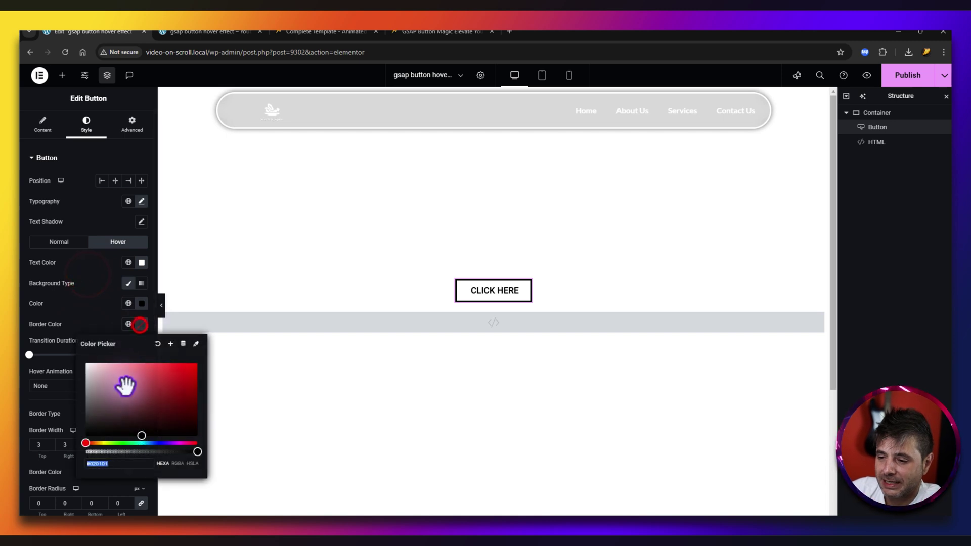
{"action": "left_click", "coordinate": [124, 391]}
{"action": "left_click", "coordinate": [93, 307]}
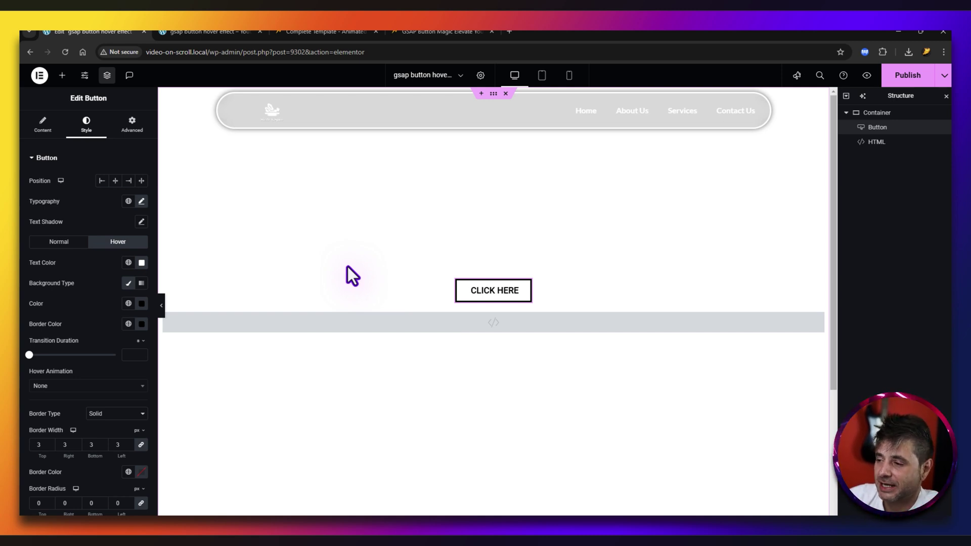
Step: Publish the restyled button and check its hover effect on the preview page
{"action": "left_click", "coordinate": [898, 77]}
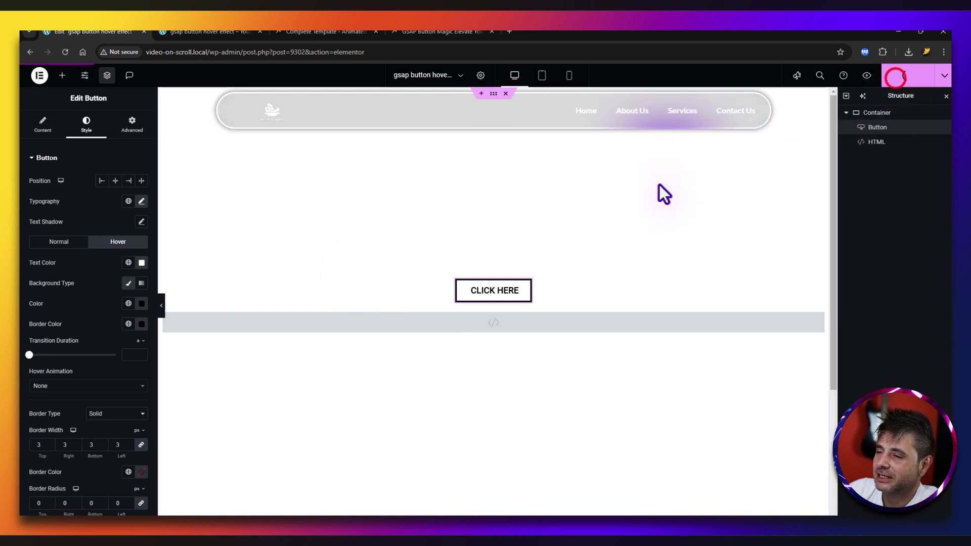
{"action": "left_click", "coordinate": [218, 31]}
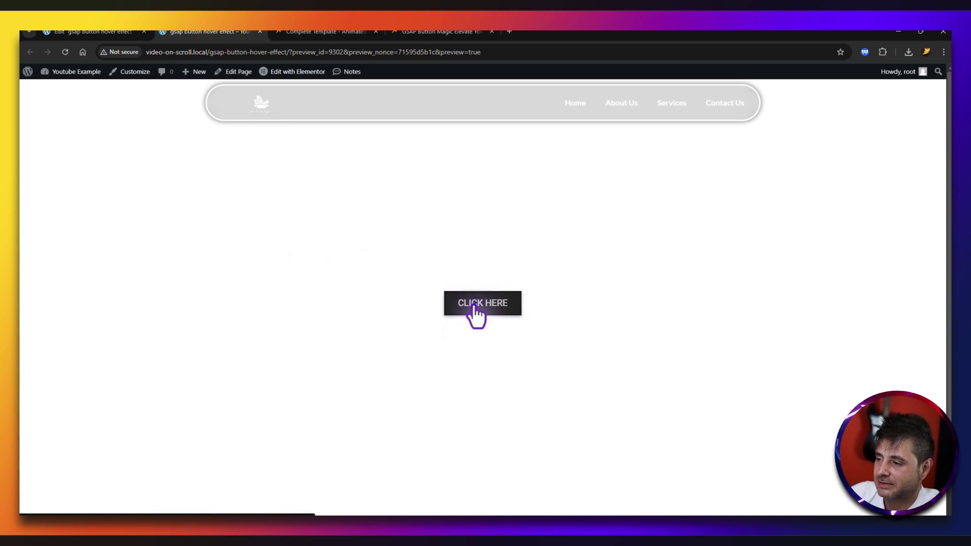
Step: Set the hoverScale constant to 1 in the HTML widget's script
{"action": "left_click", "coordinate": [77, 30]}
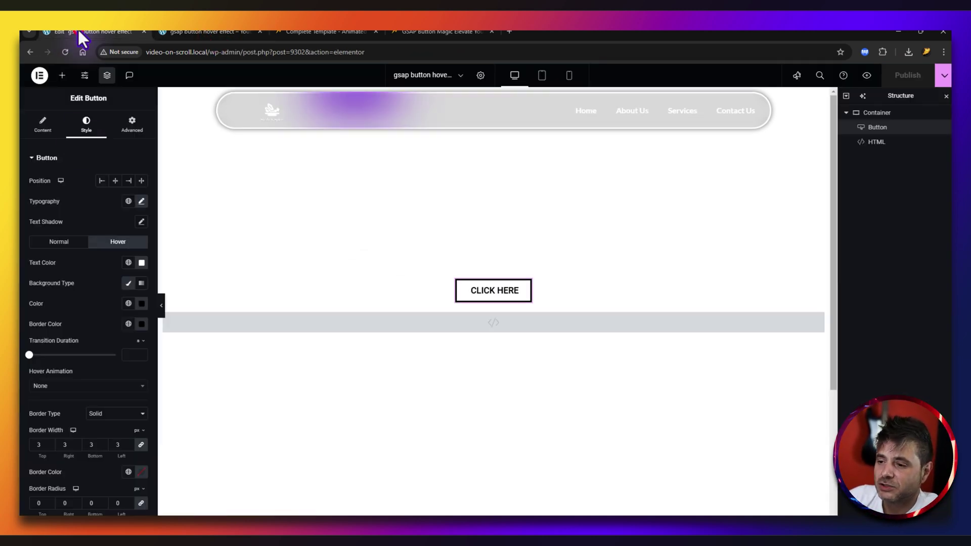
{"action": "left_click", "coordinate": [223, 325]}
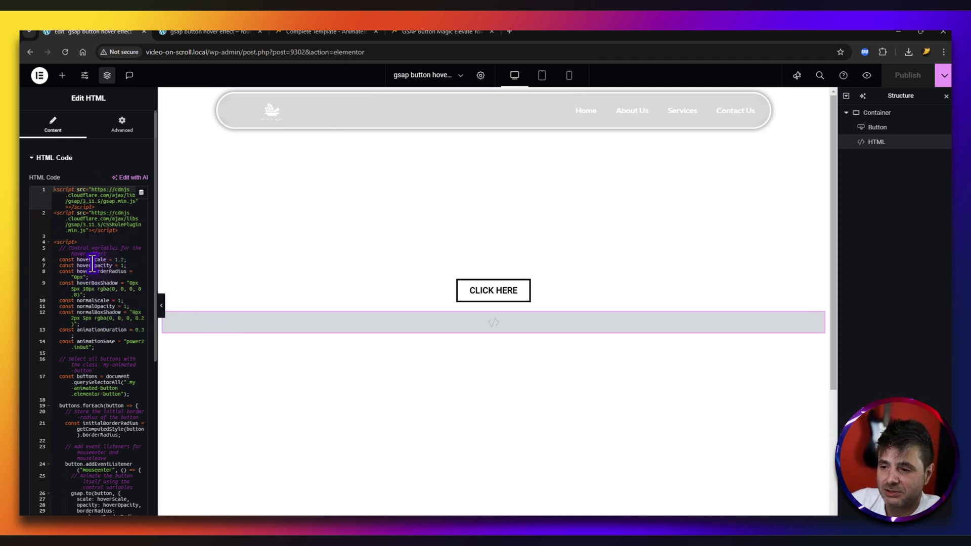
{"action": "left_click", "coordinate": [126, 259]}
{"action": "key", "text": "BackSpace"}
{"action": "key", "text": "BackSpace"}
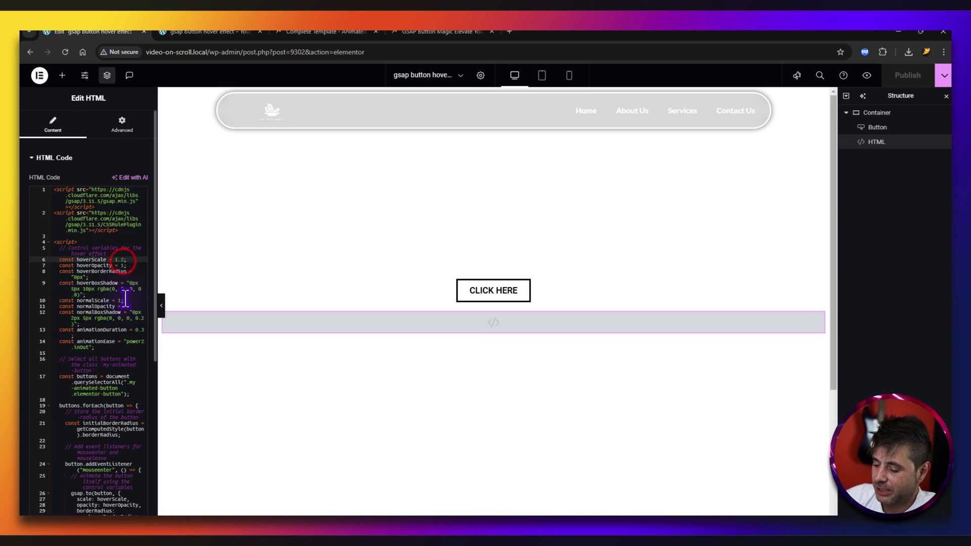
{"action": "key", "text": "BackSpace"}
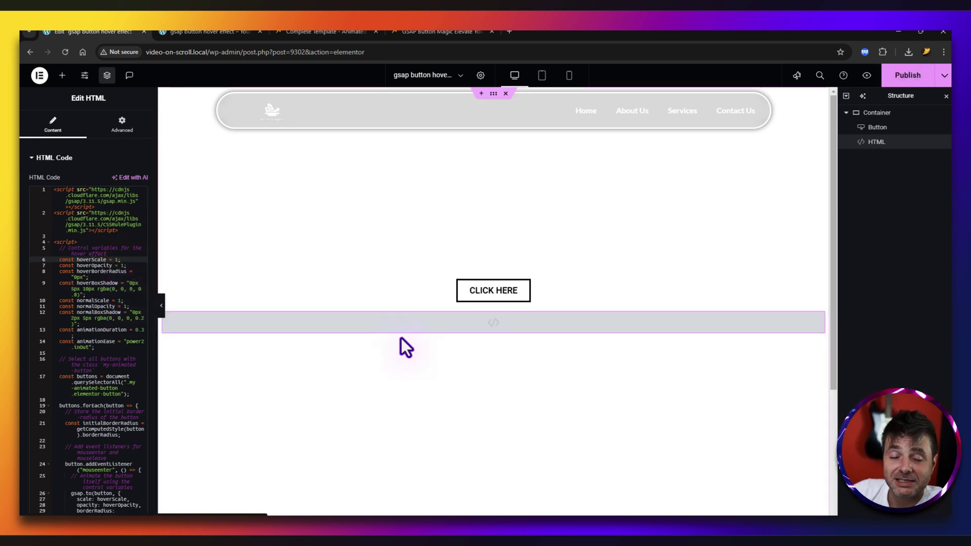
{"action": "left_click", "coordinate": [124, 266]}
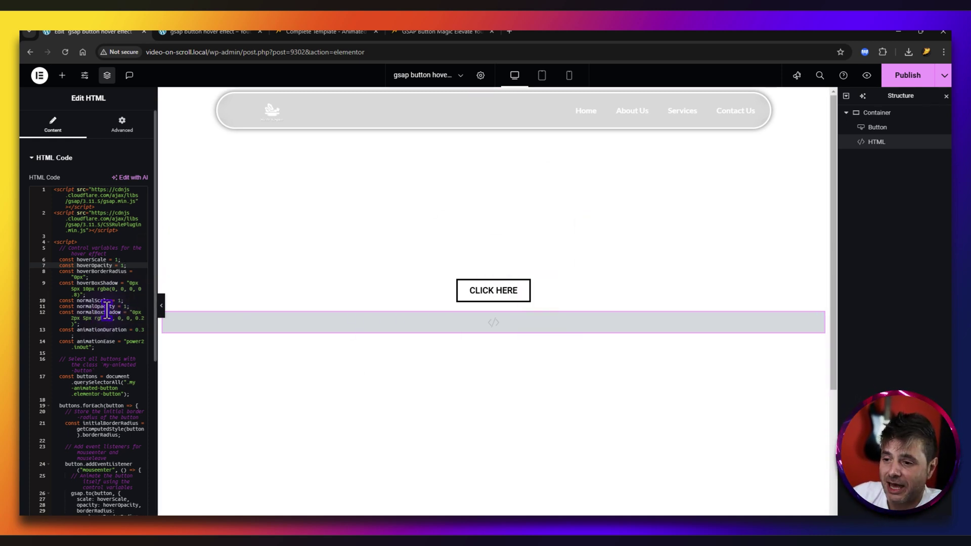
Step: Set the hoverBorderRadius constant in the HTML widget's script to 1000px
{"action": "left_click", "coordinate": [126, 305]}
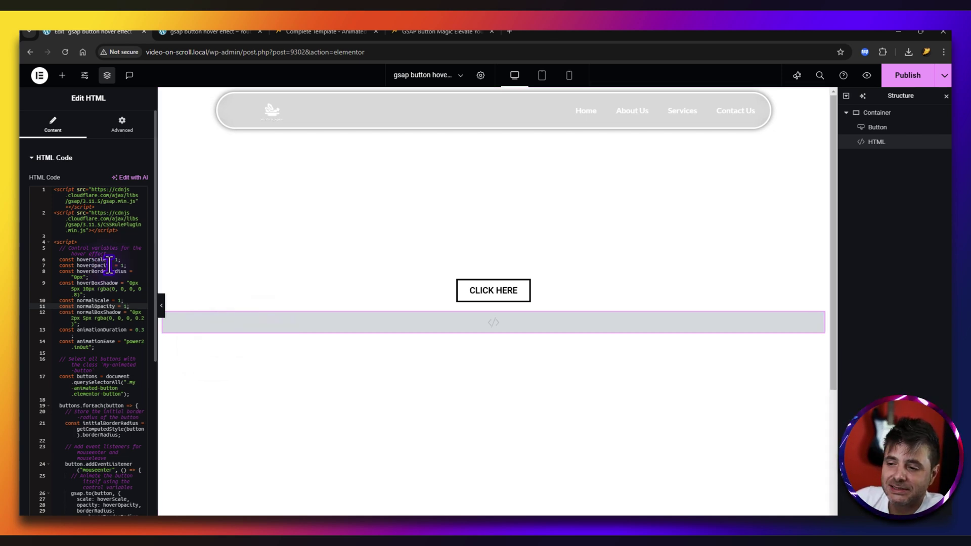
{"action": "left_click", "coordinate": [77, 277]}
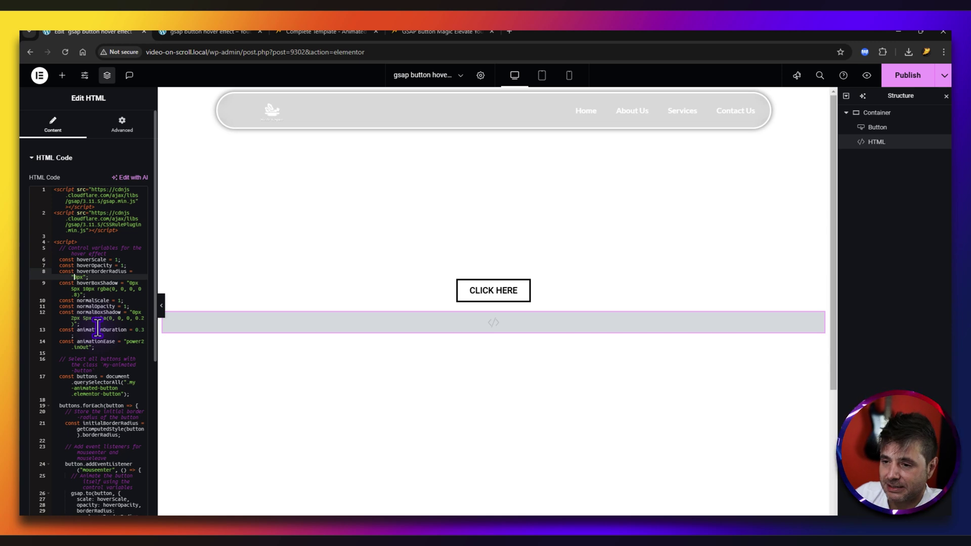
{"action": "type", "text": "100"}
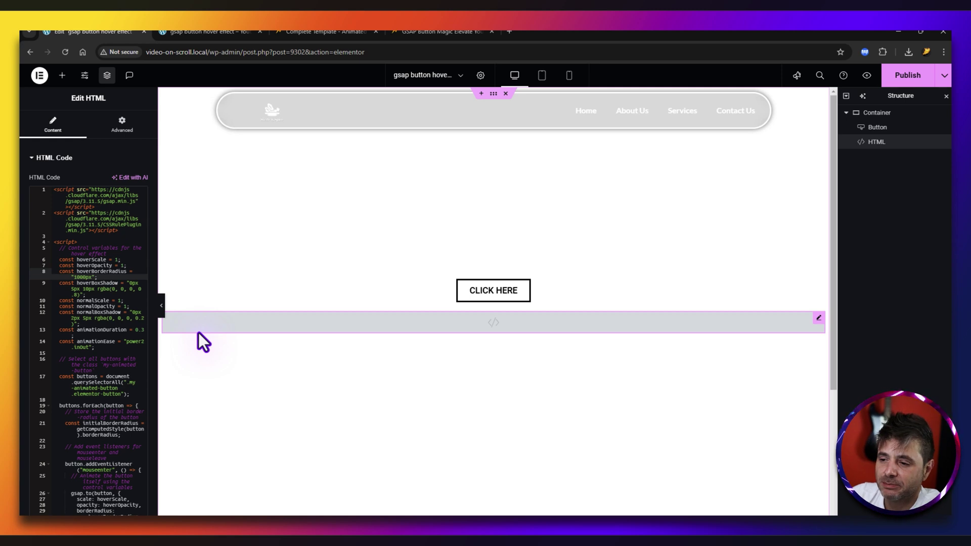
Step: Set the animationDuration constant to 0.5 and publish the change for a hover check on the preview page
{"action": "left_click", "coordinate": [143, 329]}
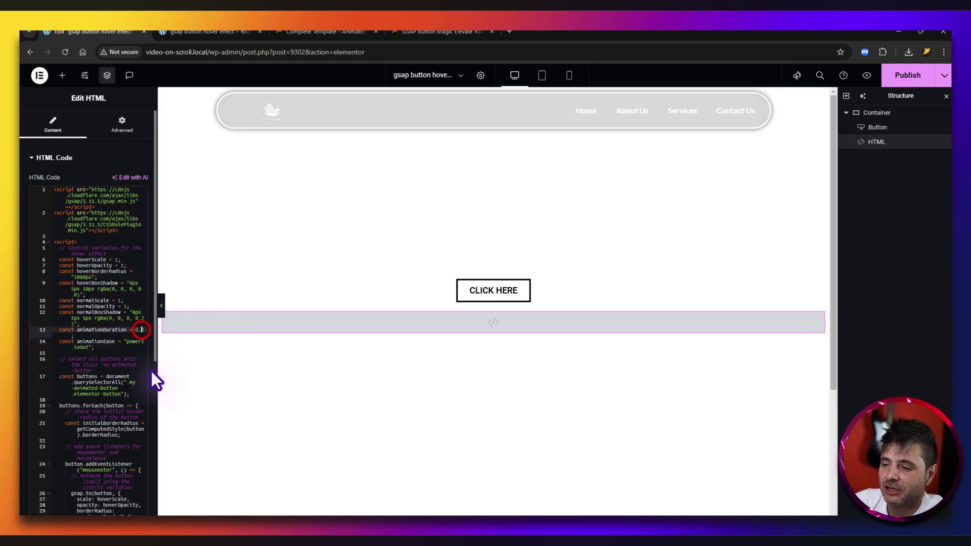
{"action": "key", "text": "BackSpace"}
{"action": "type", "text": "5"}
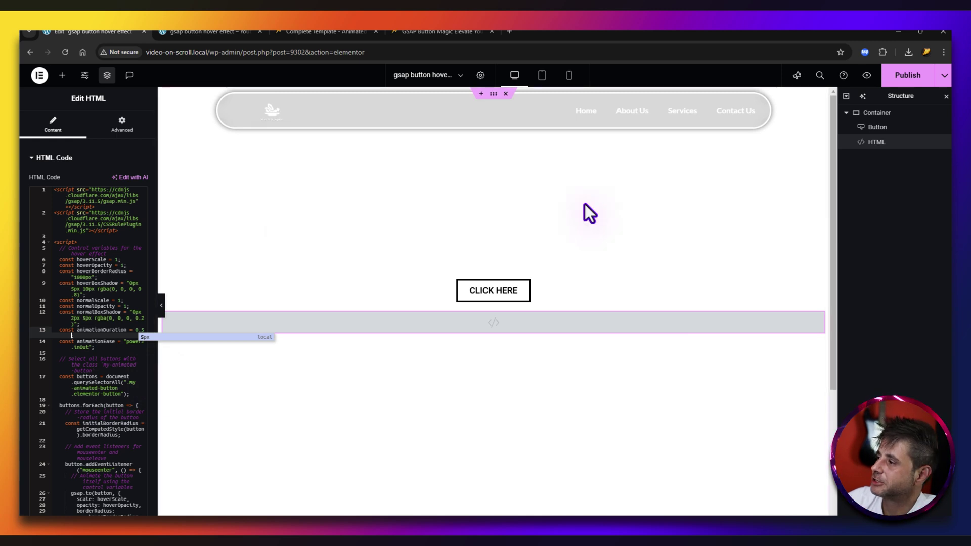
{"action": "left_click", "coordinate": [903, 77]}
{"action": "left_click", "coordinate": [197, 31]}
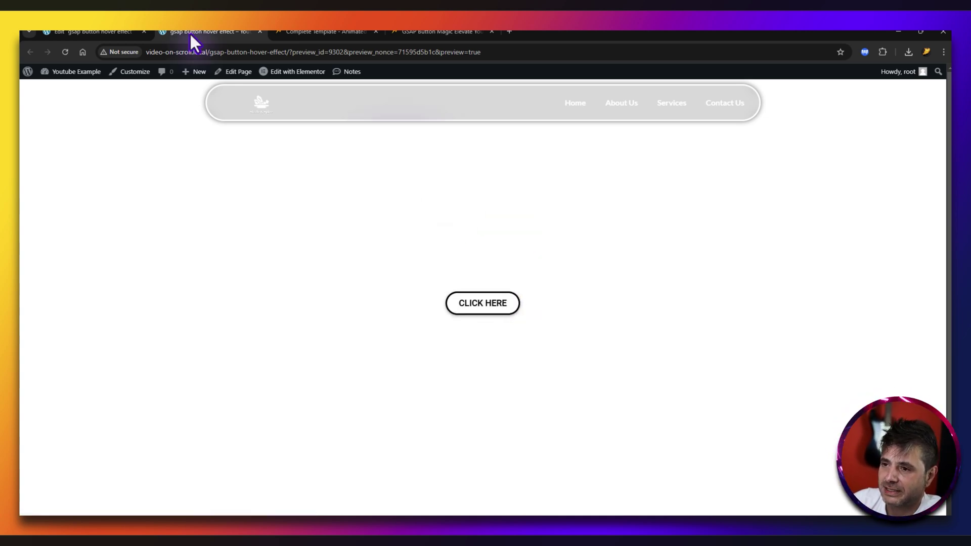
Step: Set the animationDuration constant to 0.2 and publish it to compare the hover speed on the preview page
{"action": "left_click", "coordinate": [91, 32]}
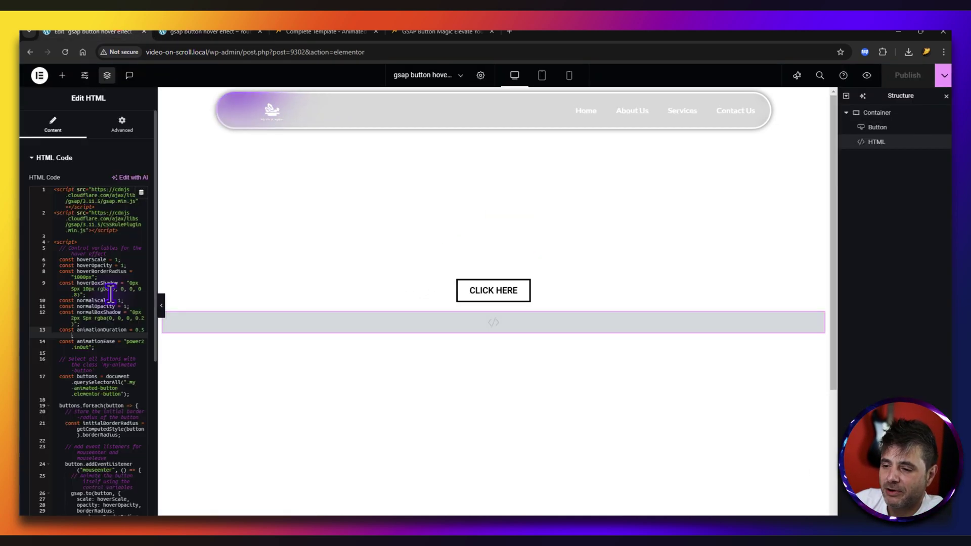
{"action": "left_click", "coordinate": [142, 330]}
{"action": "key", "text": "BackSpace"}
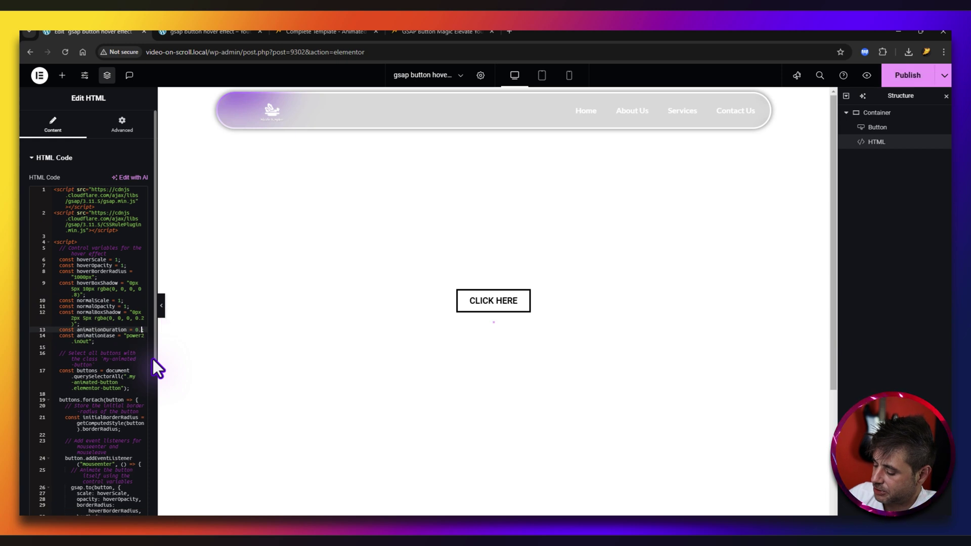
{"action": "type", "text": "2"}
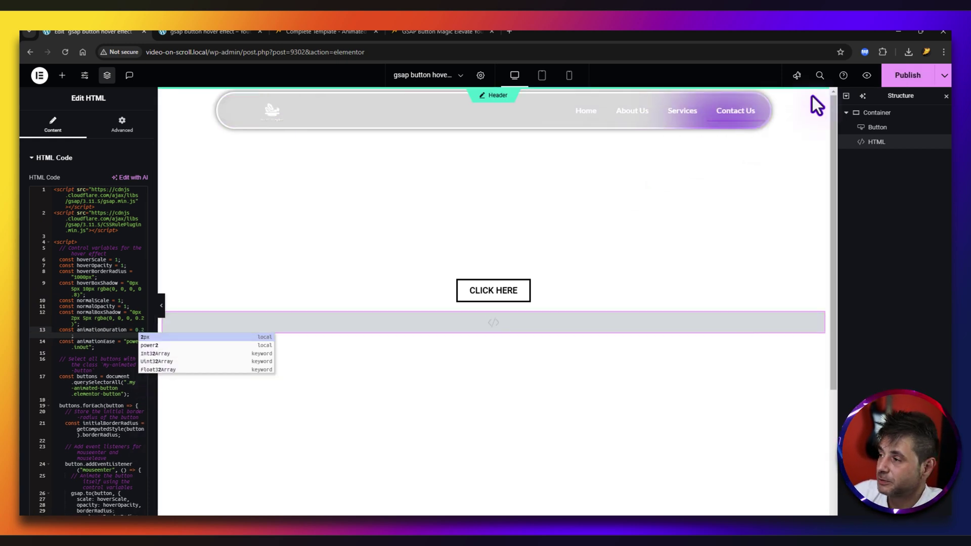
{"action": "left_click", "coordinate": [906, 75]}
{"action": "key", "text": "ctrl+Tab"}
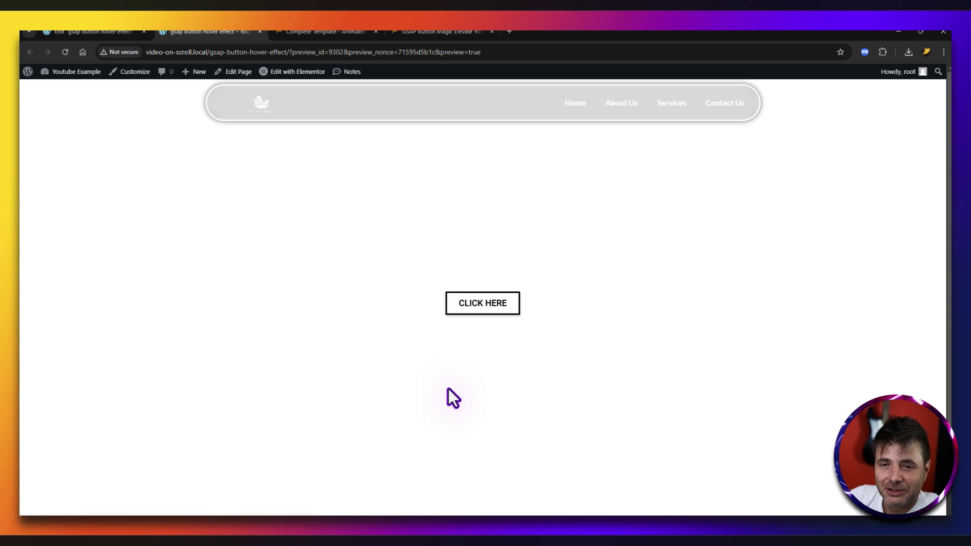
Step: Set the animationDuration constant to 0.3 and test the published hover effect on the preview page
{"action": "left_click", "coordinate": [109, 30]}
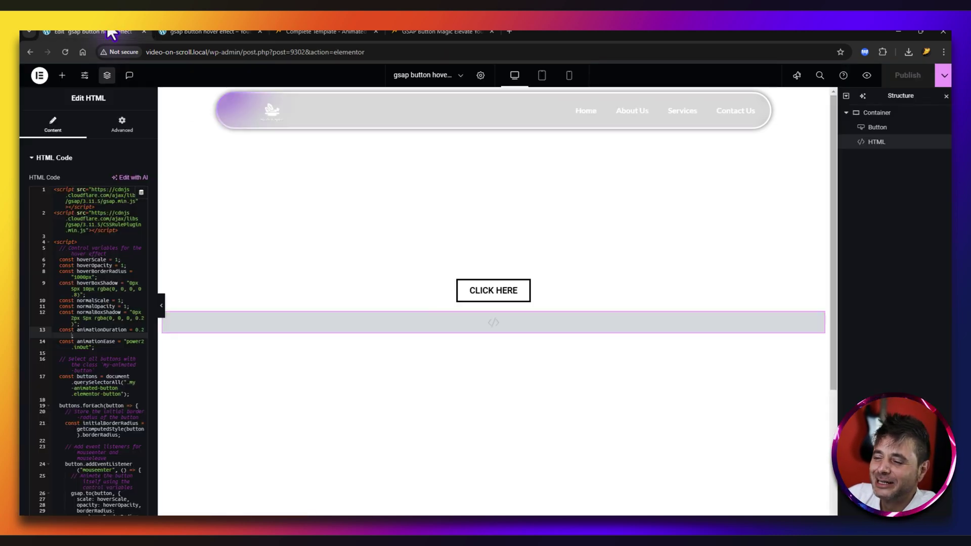
{"action": "left_click", "coordinate": [142, 329]}
{"action": "key", "text": "BackSpace"}
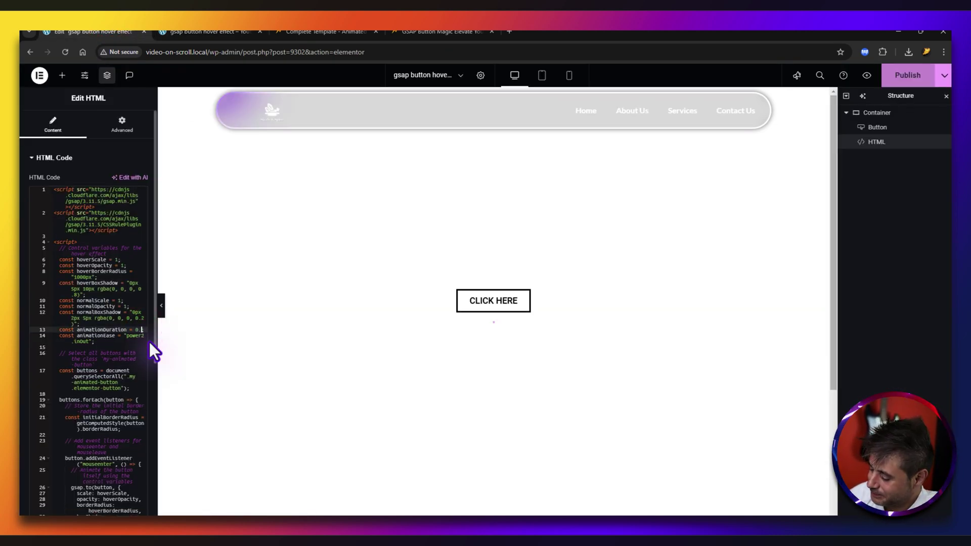
{"action": "key", "text": "ctrl+Tab"}
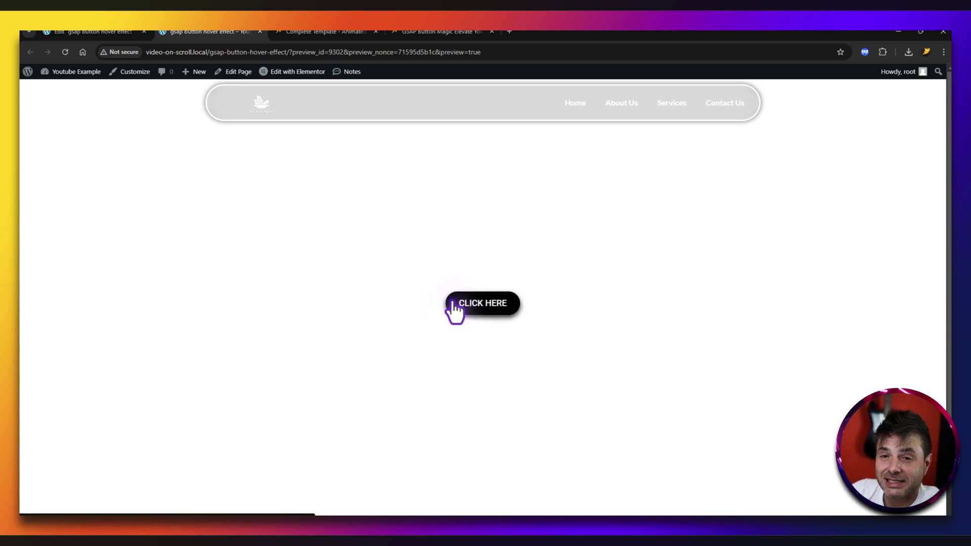
Step: Set the hoverScale constant to 1.3 and publish it to test the enlarging button on the preview page
{"action": "left_click", "coordinate": [108, 30]}
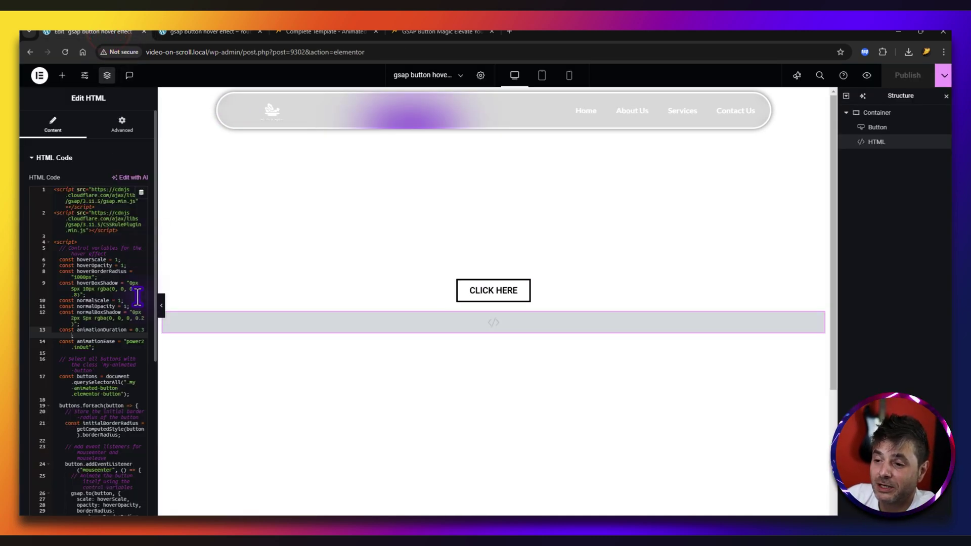
{"action": "left_click", "coordinate": [117, 259]}
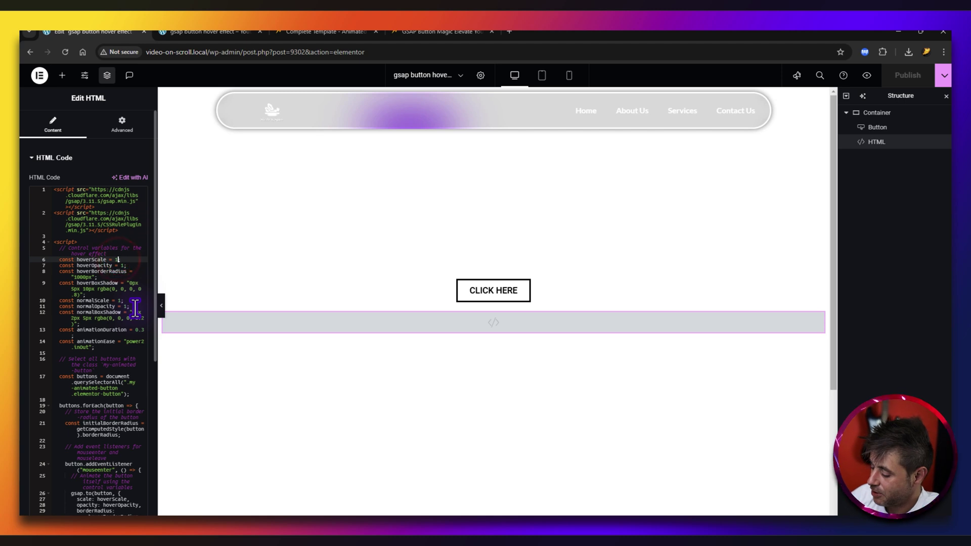
{"action": "type", "text": ".3"}
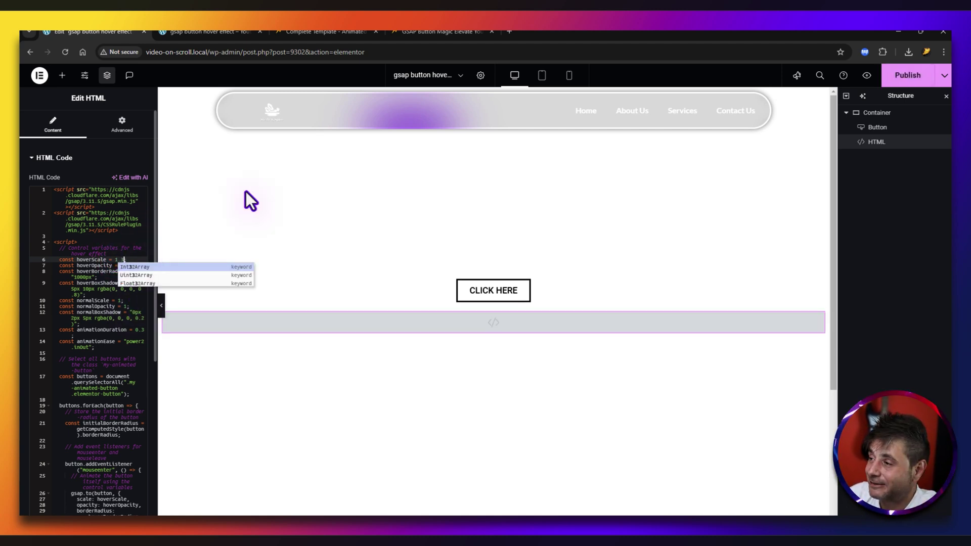
{"action": "left_click", "coordinate": [348, 223]}
{"action": "left_click", "coordinate": [903, 81]}
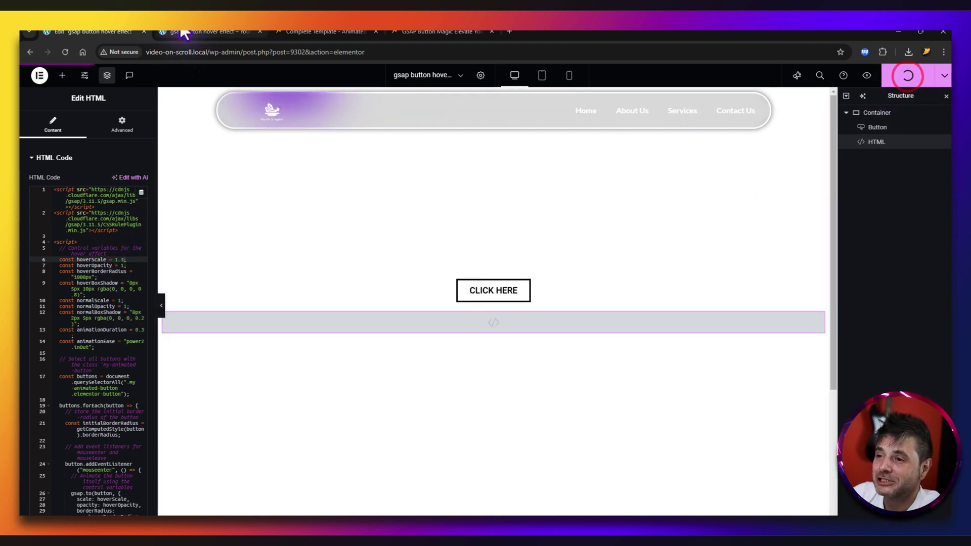
{"action": "left_click", "coordinate": [210, 31]}
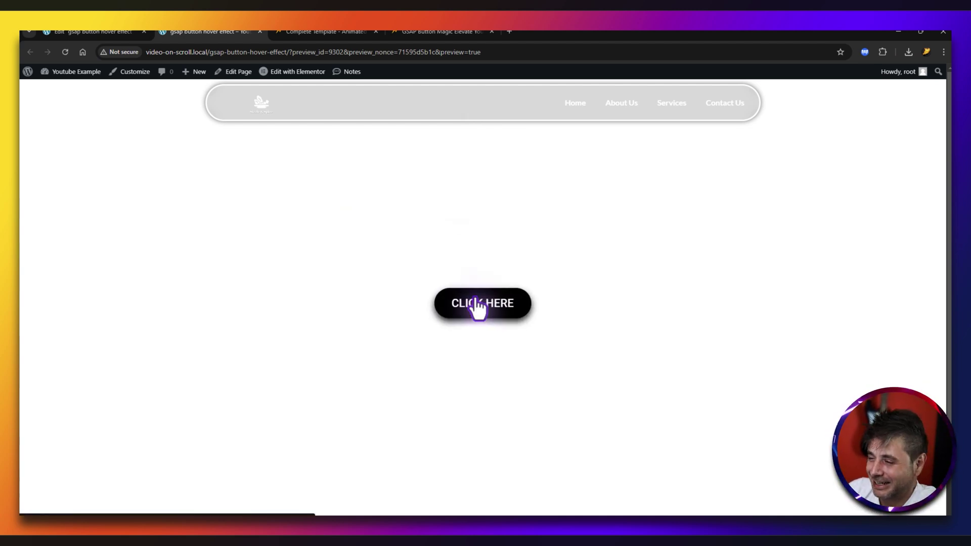
Step: Review the HTML widget's script from the control variables through the mouseenter and mouseleave animations
{"action": "left_click", "coordinate": [76, 31]}
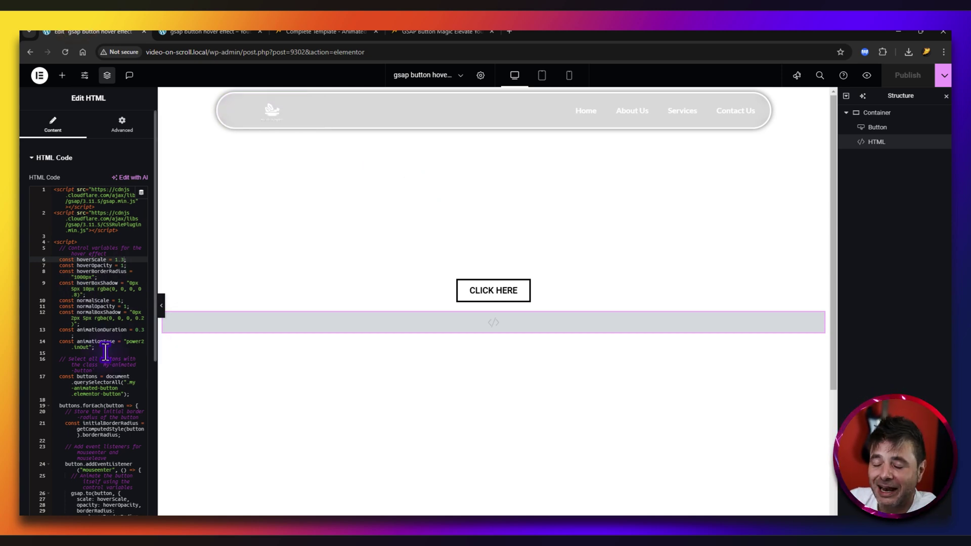
{"action": "scroll", "coordinate": [105, 351], "scroll_direction": "down", "scroll_amount": 3}
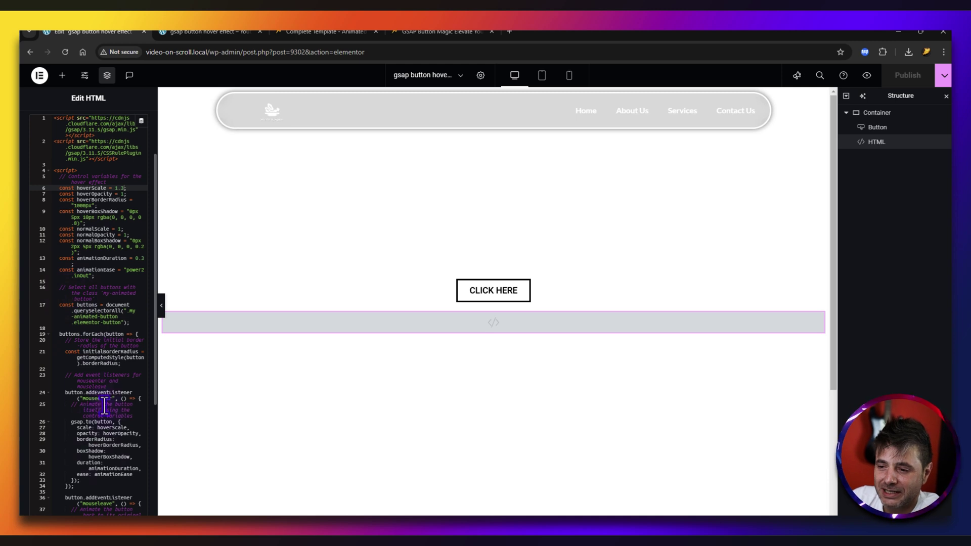
{"action": "left_click", "coordinate": [87, 233]}
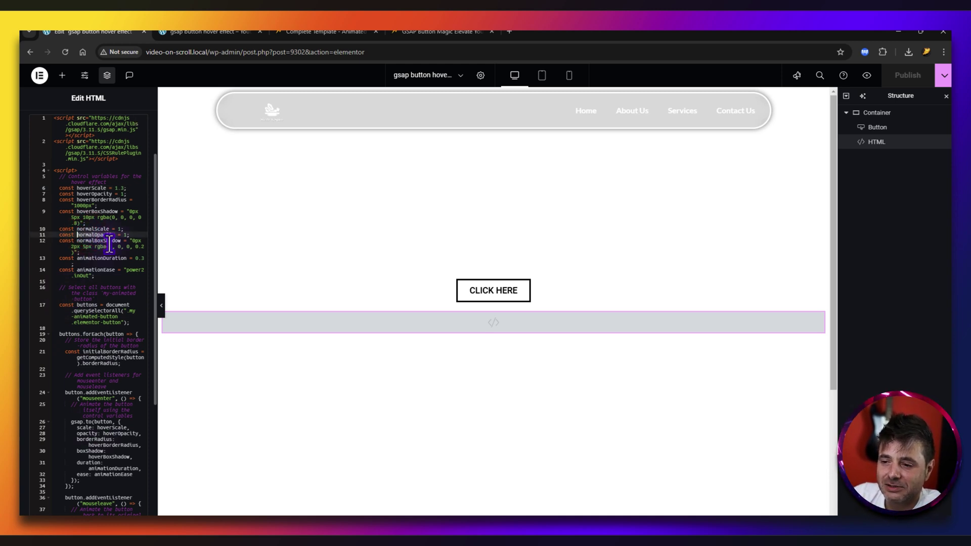
{"action": "scroll", "coordinate": [101, 217], "scroll_direction": "down", "scroll_amount": 4}
{"action": "scroll", "coordinate": [85, 396], "scroll_direction": "down", "scroll_amount": 4}
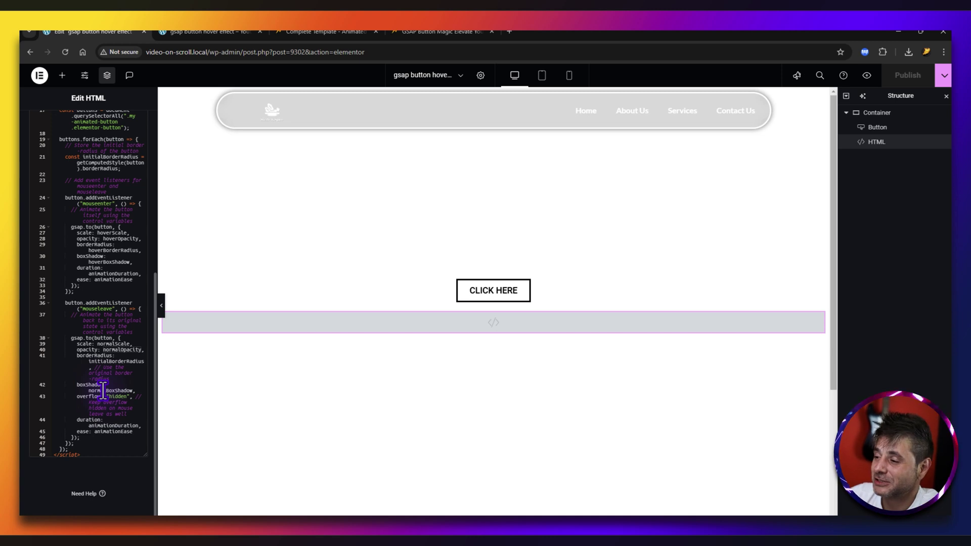
{"action": "scroll", "coordinate": [103, 389], "scroll_direction": "up", "scroll_amount": 10}
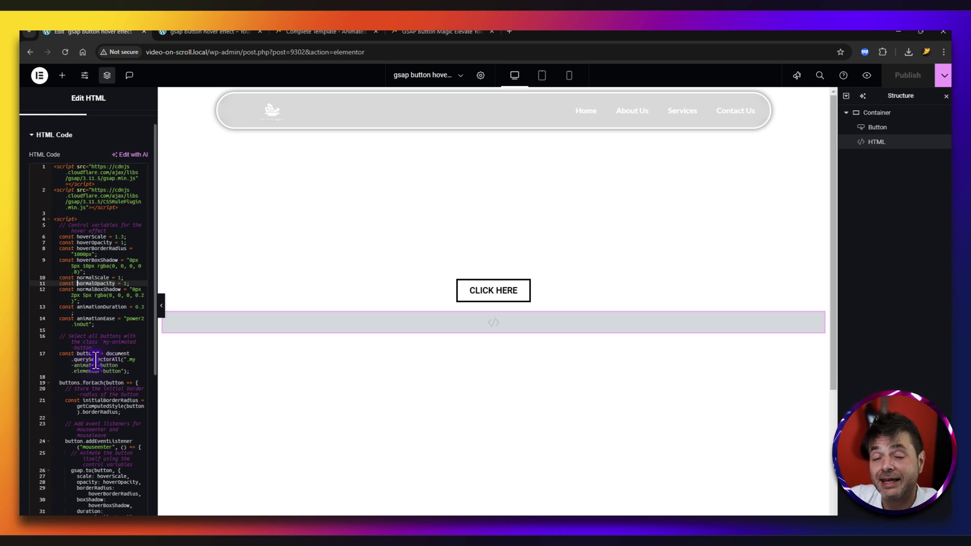
Step: Open the Click Here button's style settings
{"action": "left_click", "coordinate": [448, 289]}
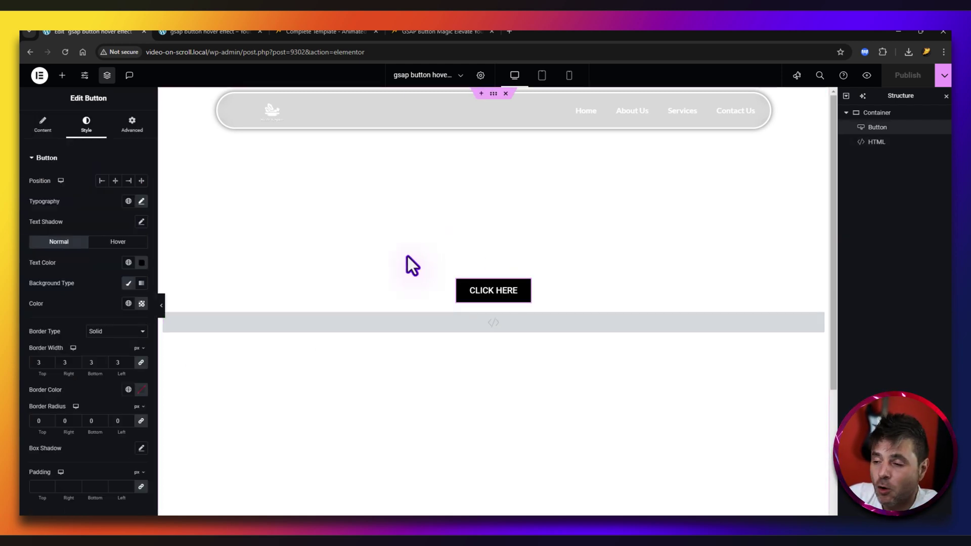